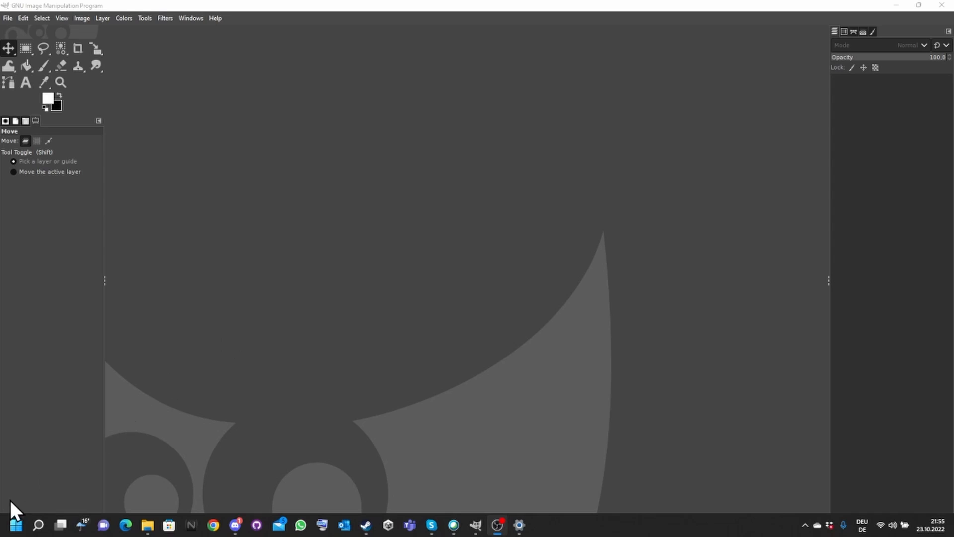
# - Launch Firefox from the Start menu search
pyautogui.click(16, 525)
pyautogui.write('firefox')
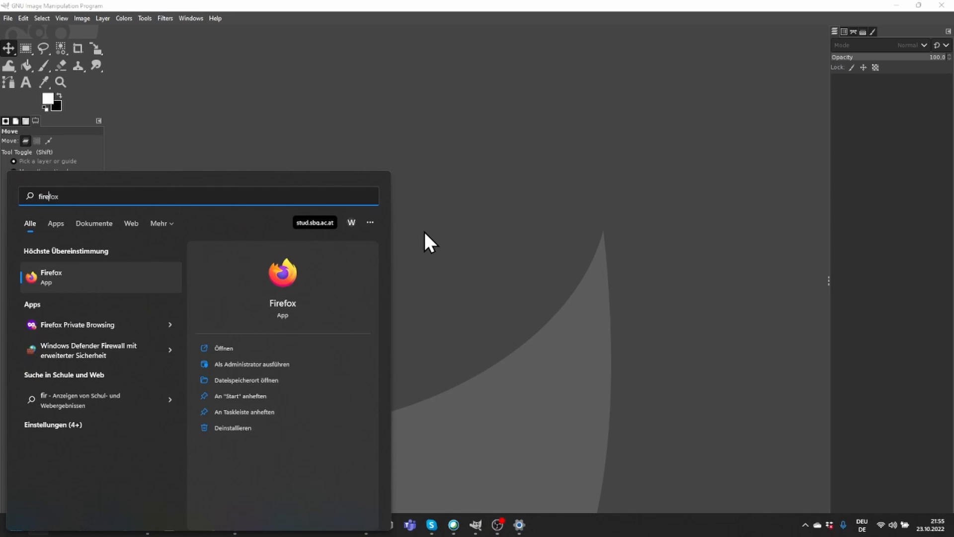
pyautogui.press('Return')
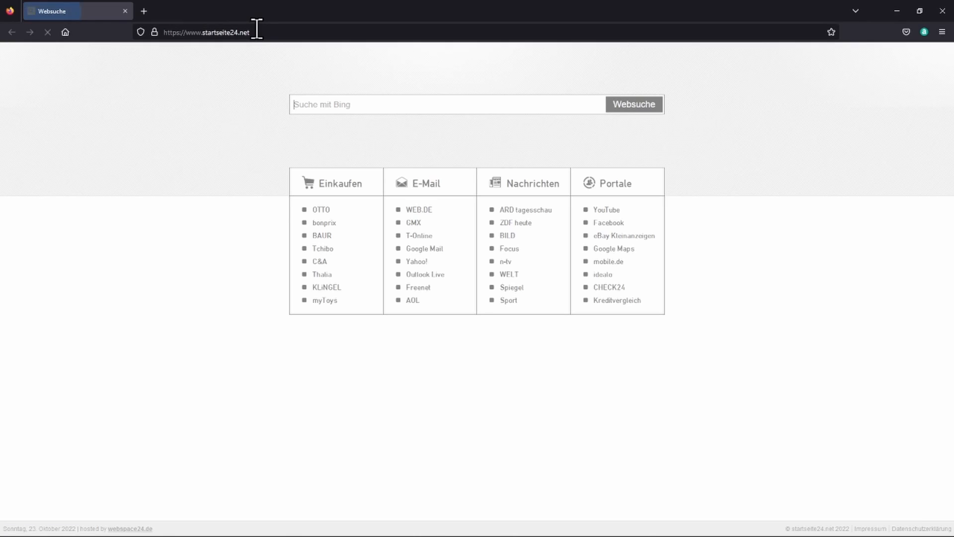
# - Search the web for rubber ducky and switch to the image results
pyautogui.click(255, 32)
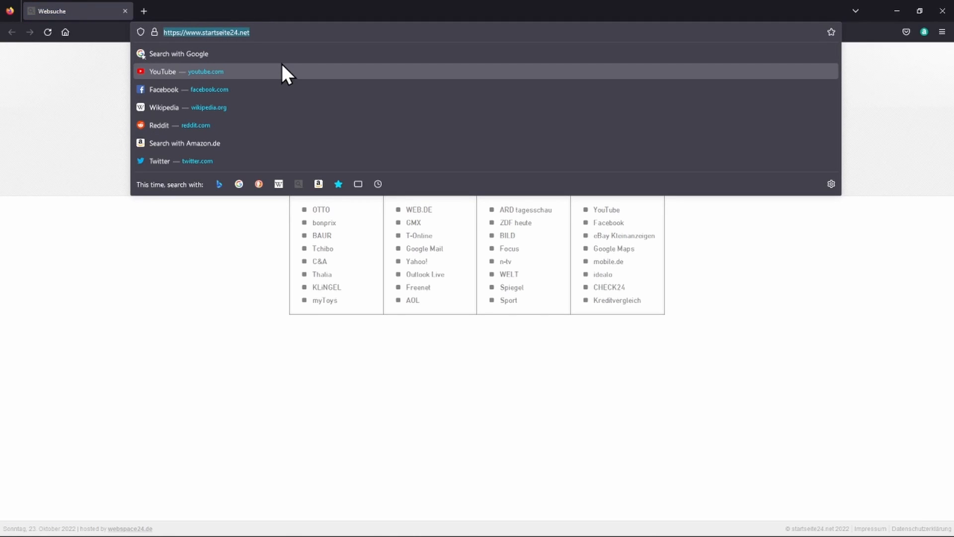
pyautogui.write('rubber ducky')
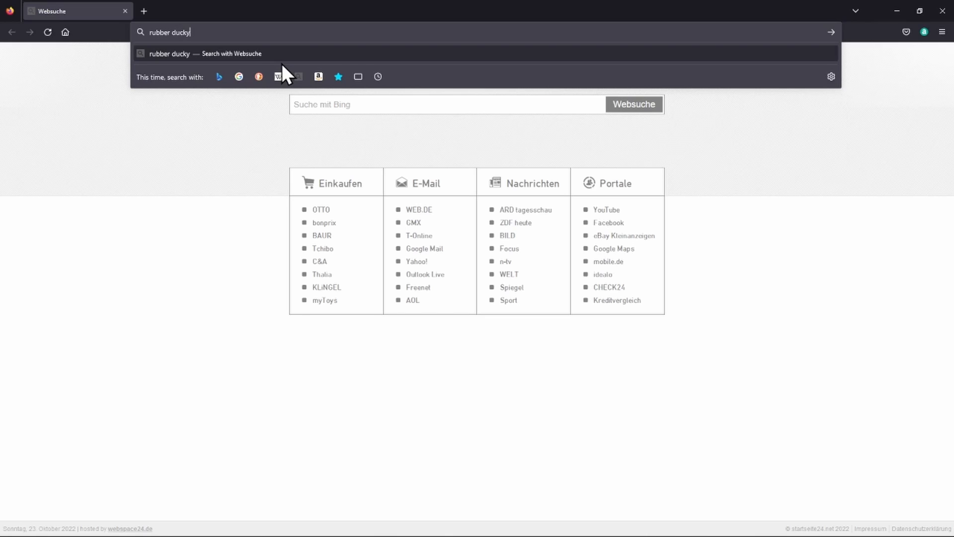
pyautogui.press('Return')
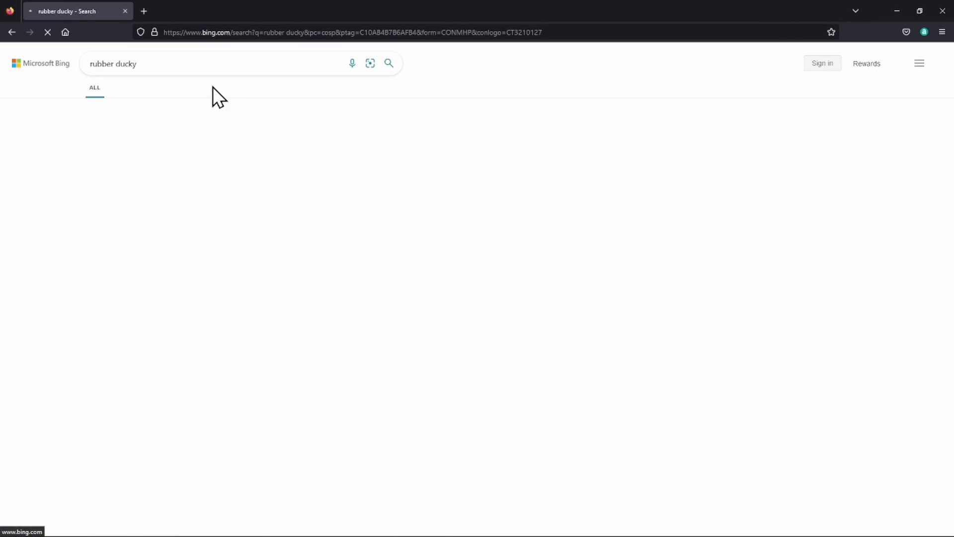
pyautogui.click(137, 89)
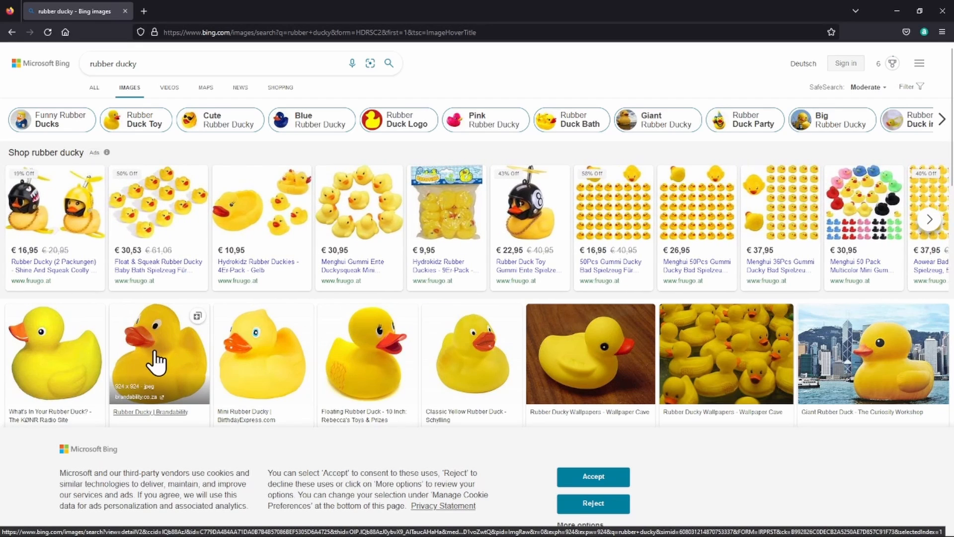
# - Open the first rubber duck image and copy it to the clipboard
pyautogui.click(143, 362)
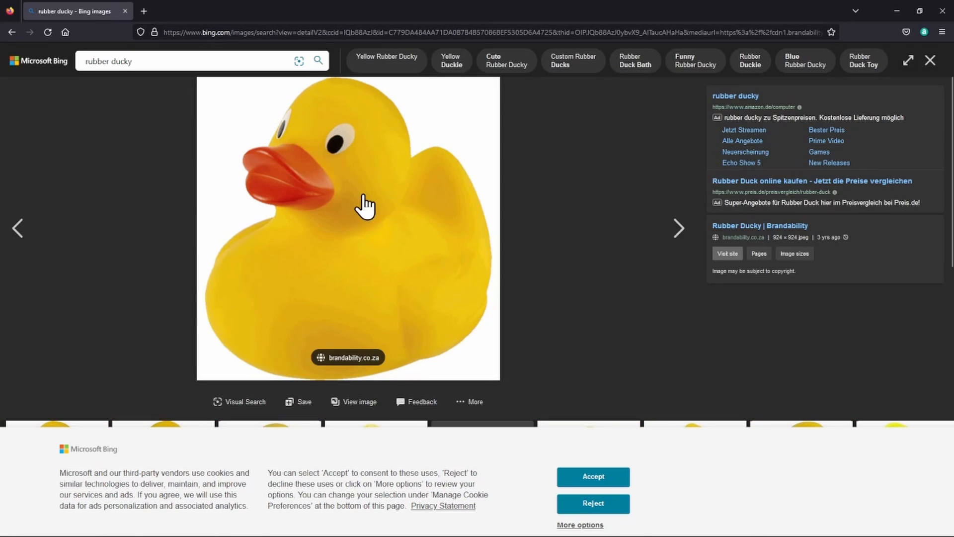
pyautogui.rightClick(370, 191)
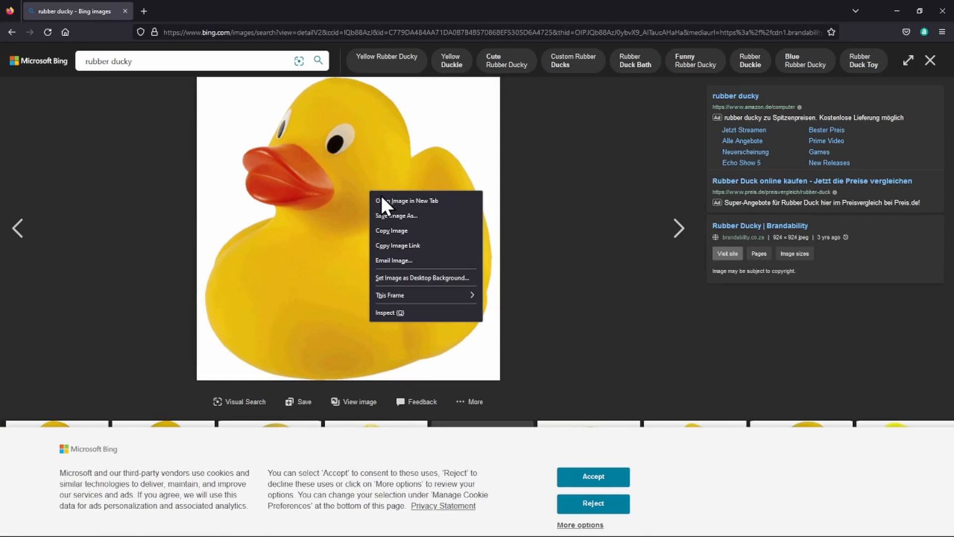
pyautogui.click(428, 232)
# - Switch to GIMP and paste the copied duck as a new image
pyautogui.moveTo(510, 531)
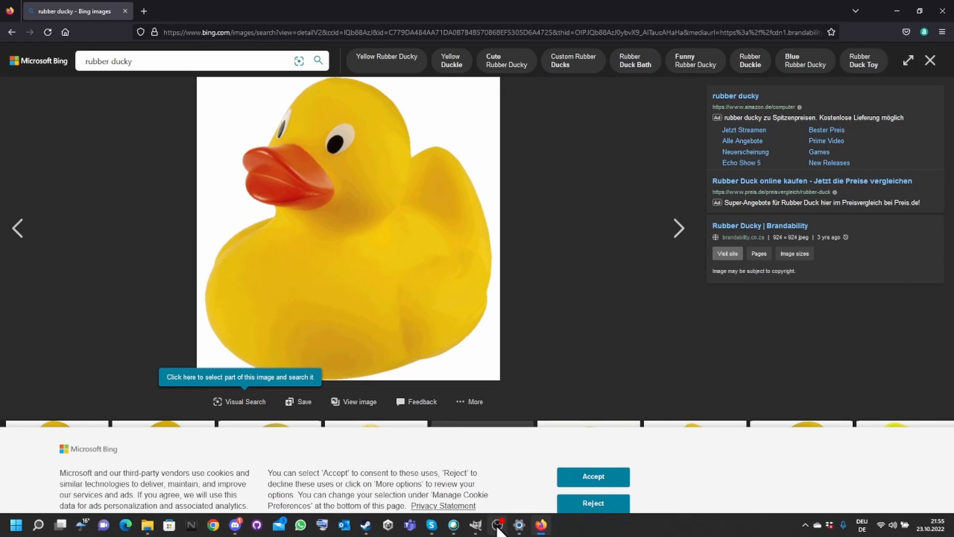
pyautogui.click(476, 525)
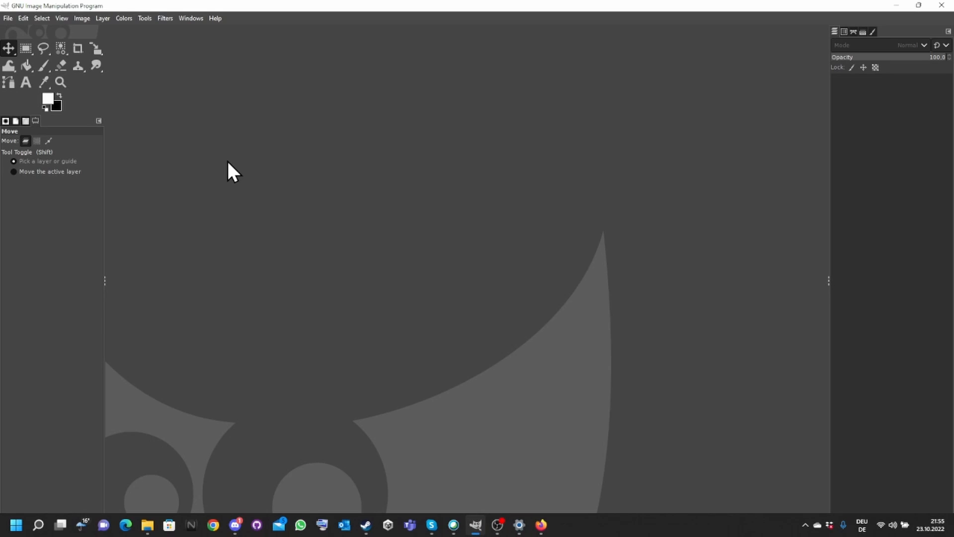
pyautogui.hotkey('ctrl', 'shift', 'v')
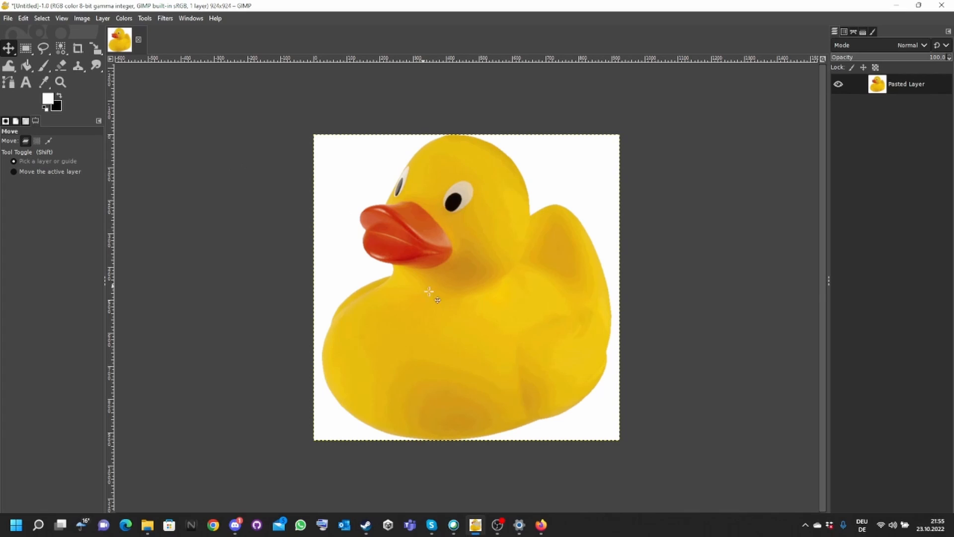
# - Return to the browser and accept the cookie banner on the image results
pyautogui.moveTo(547, 531)
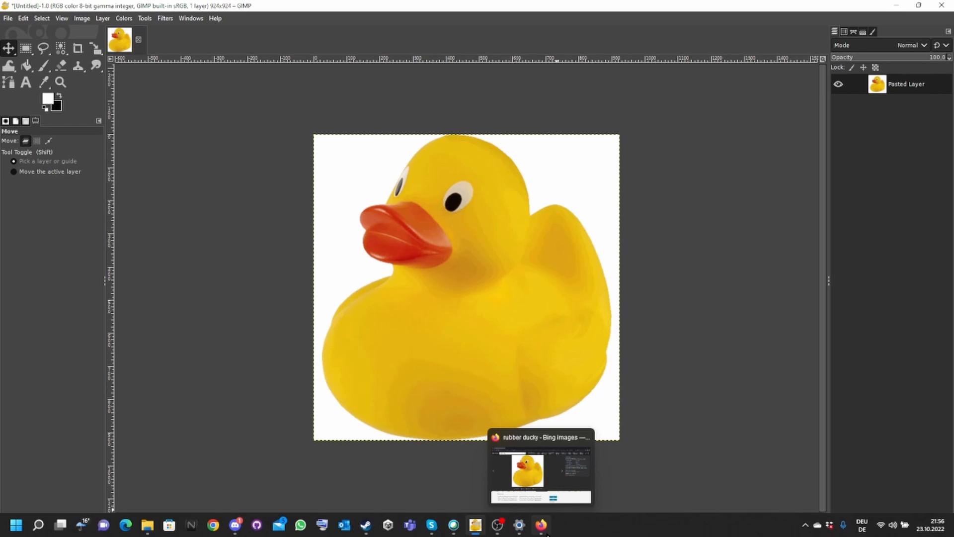
pyautogui.click(543, 465)
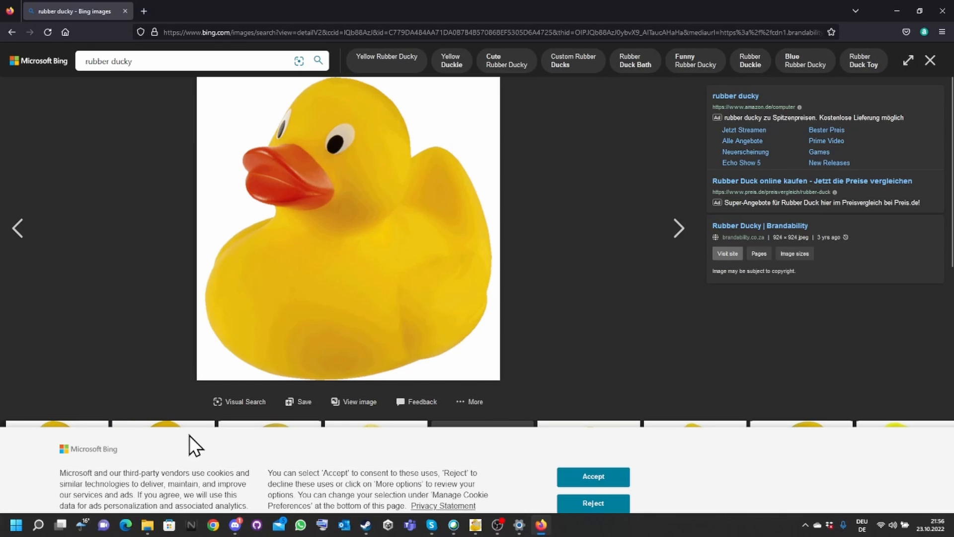
pyautogui.click(586, 472)
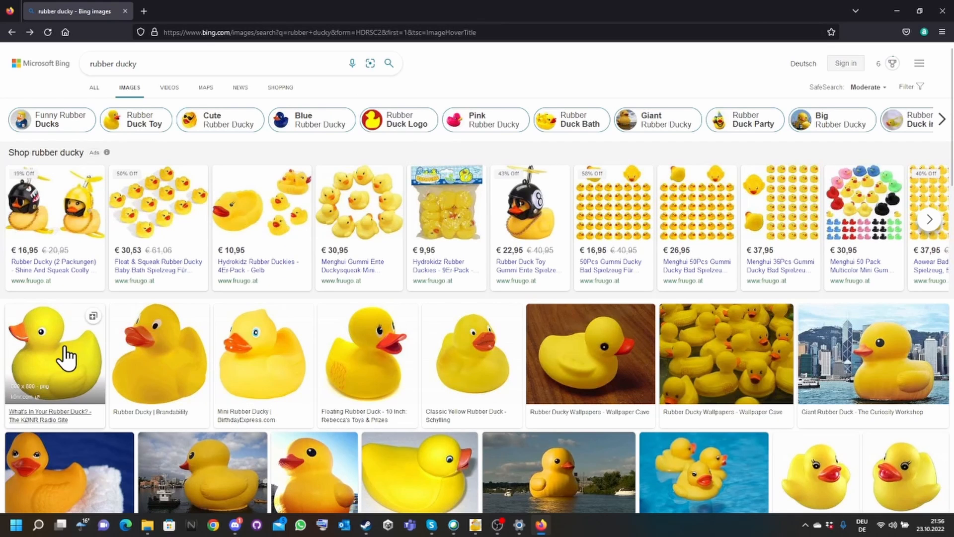
# - Open the rubber duck image with a transparent background and copy it
pyautogui.click(80, 350)
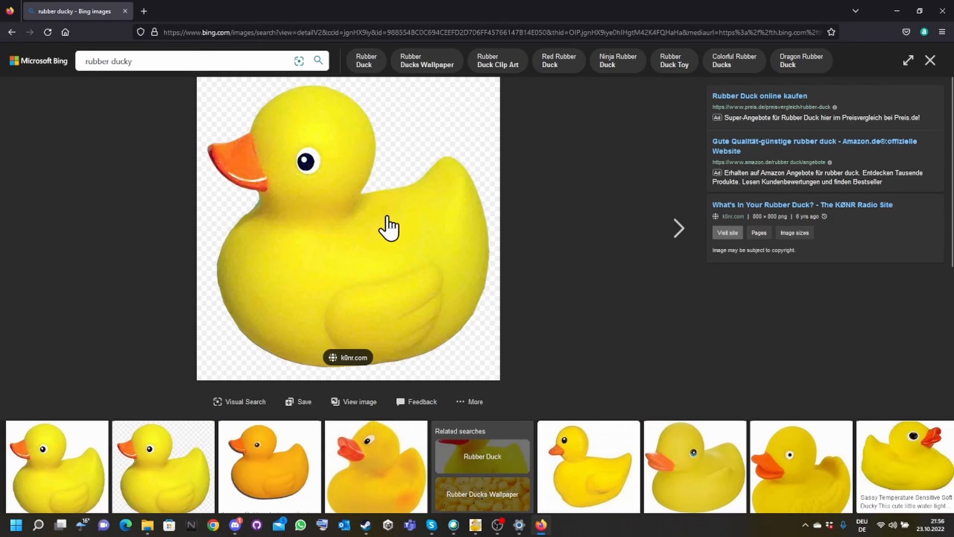
pyautogui.rightClick(388, 218)
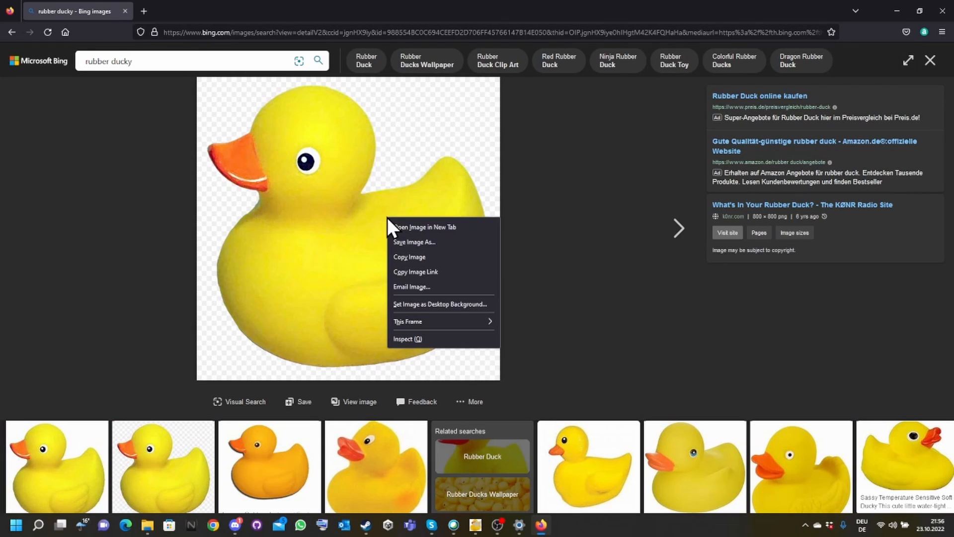
pyautogui.click(439, 255)
# - Switch back to GIMP and create a second image from the clipboard contents
pyautogui.moveTo(431, 525)
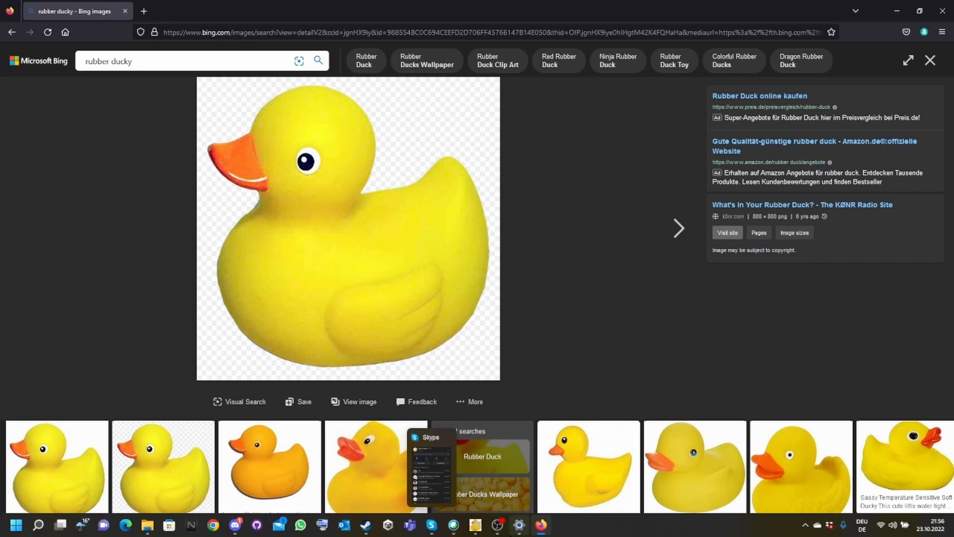
pyautogui.click(502, 531)
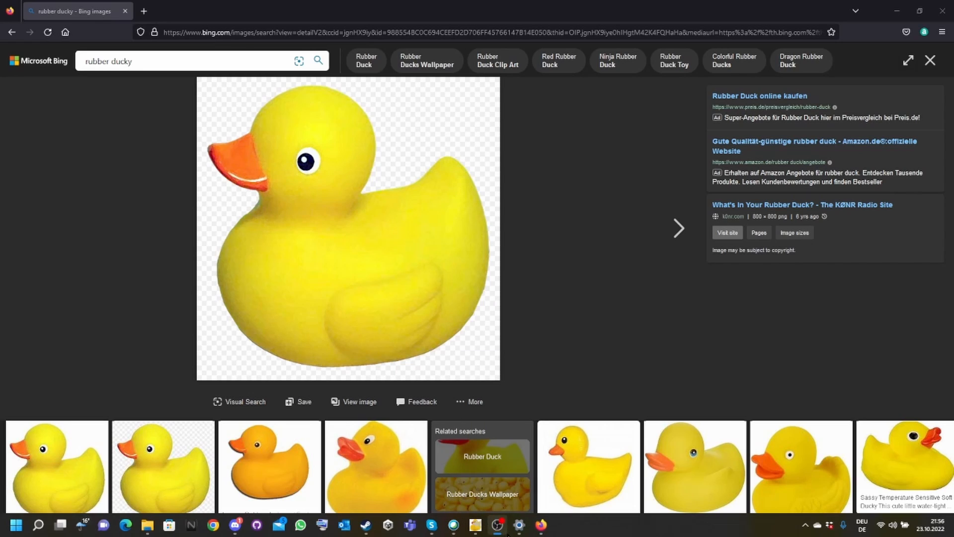
pyautogui.click(477, 528)
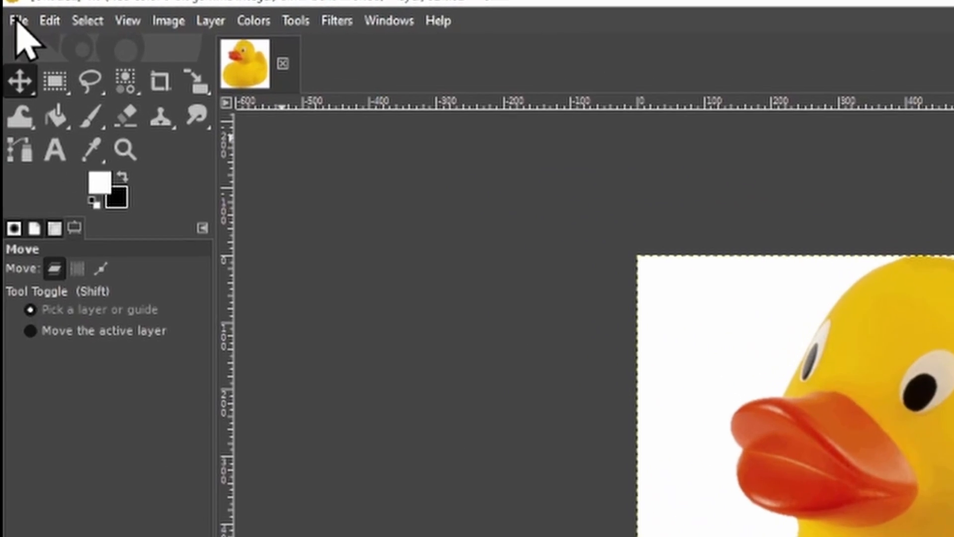
pyautogui.click(7, 18)
pyautogui.click(7, 18)
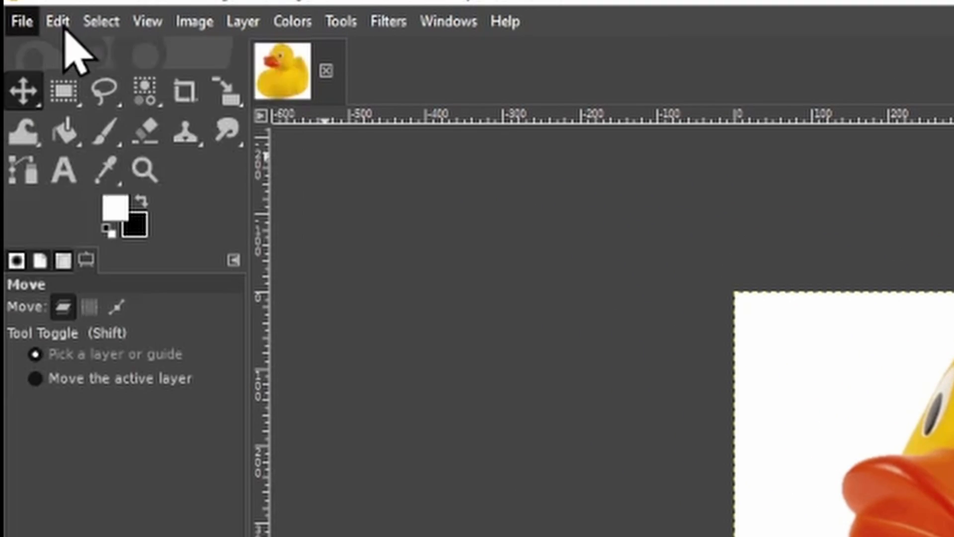
pyautogui.click(8, 19)
pyautogui.moveTo(192, 90)
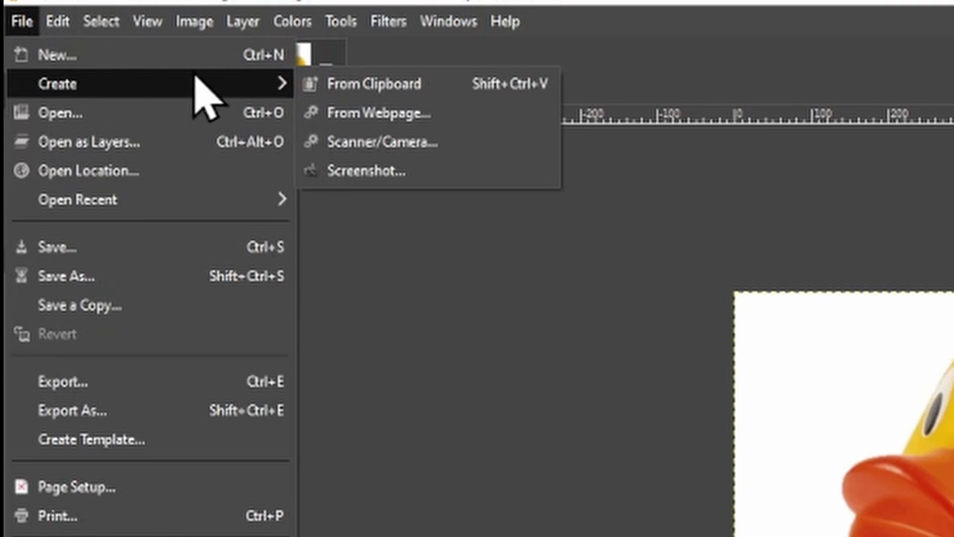
pyautogui.click(521, 89)
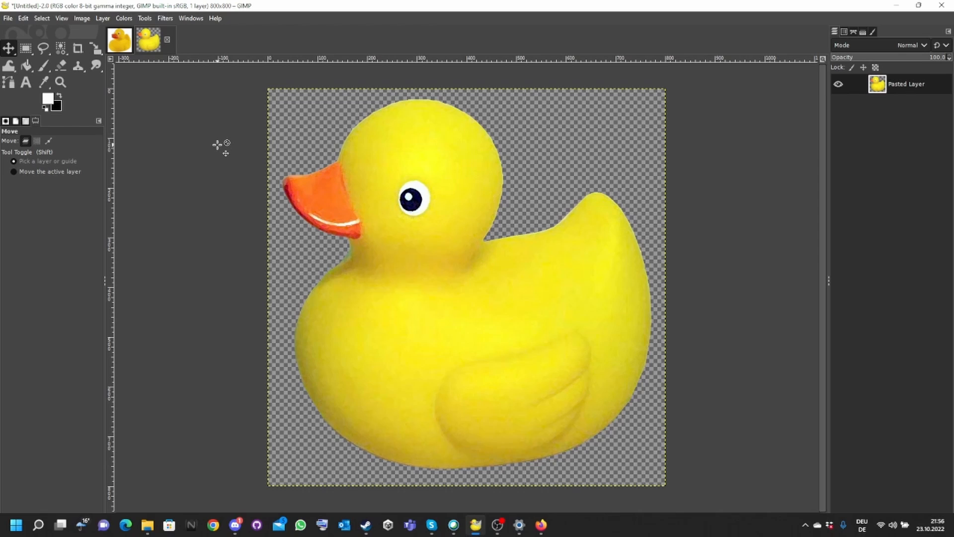
# - Switch back and forth between the two open image tabs
pyautogui.click(121, 37)
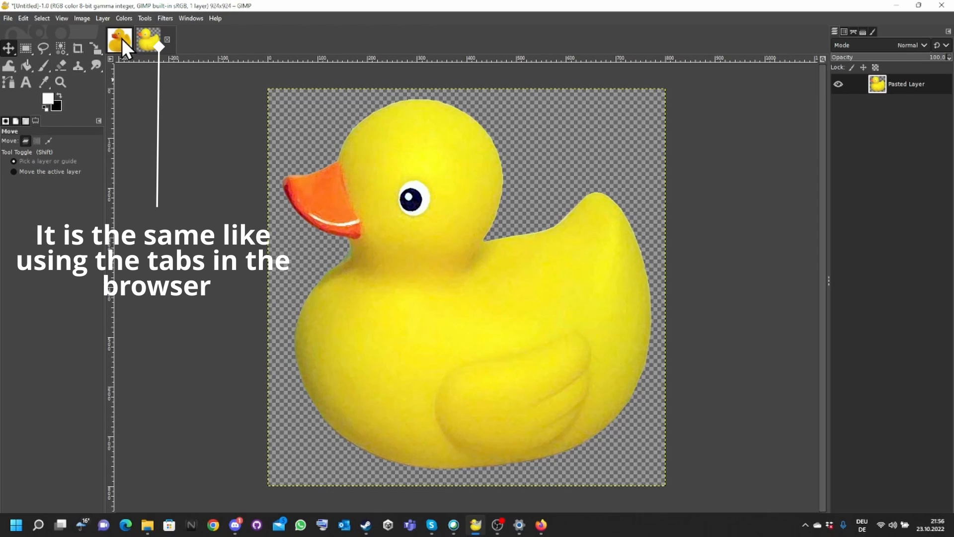
pyautogui.click(121, 38)
pyautogui.click(162, 40)
pyautogui.click(119, 38)
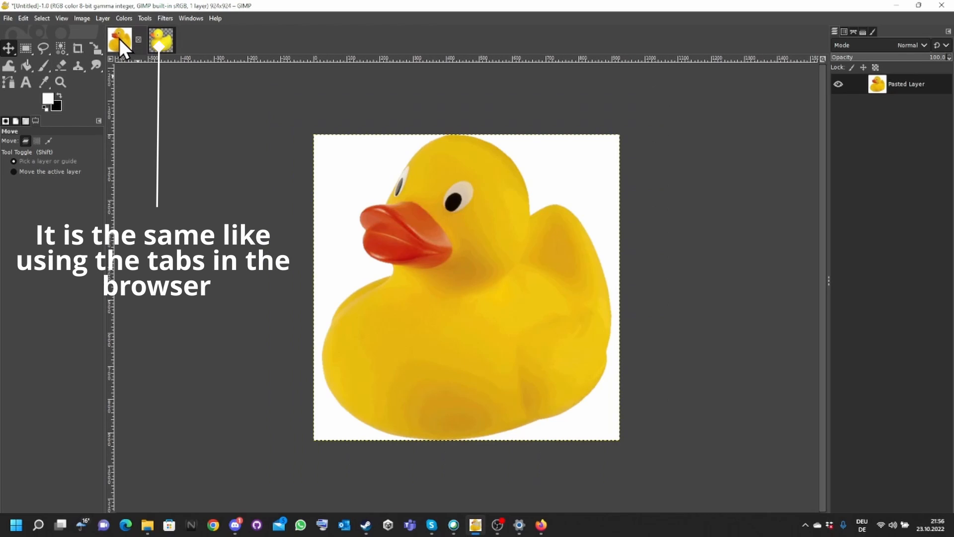
pyautogui.click(166, 39)
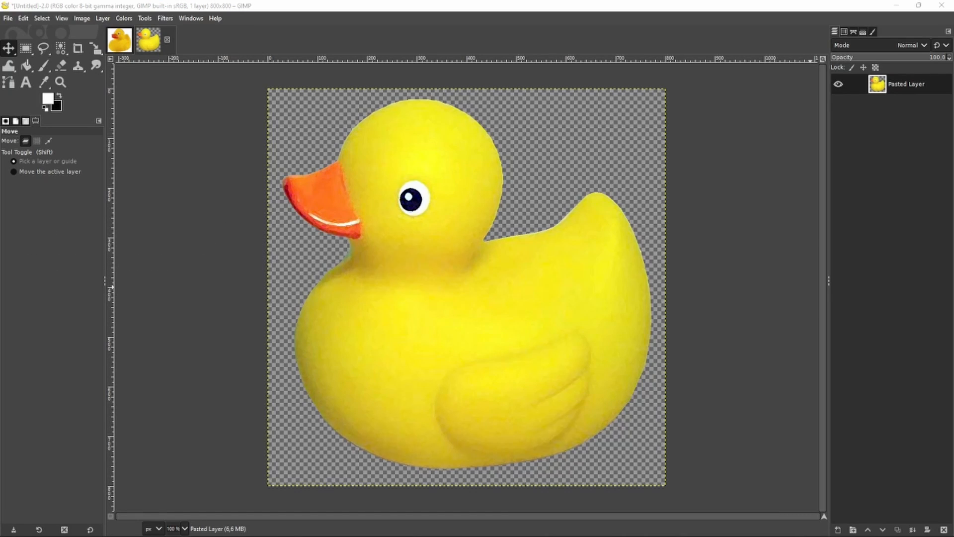
# - Open the image LochLomond.gif from the recently used files
pyautogui.click(8, 19)
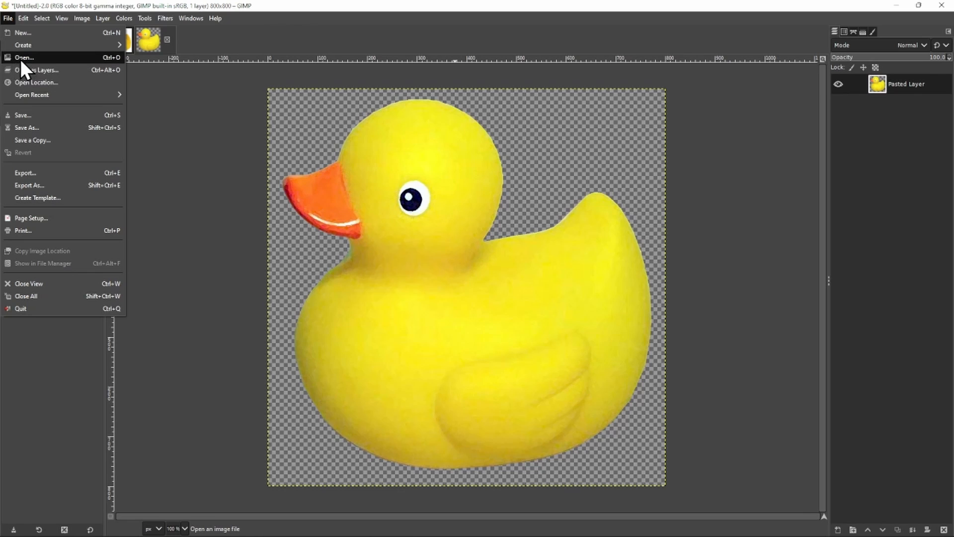
pyautogui.click(50, 59)
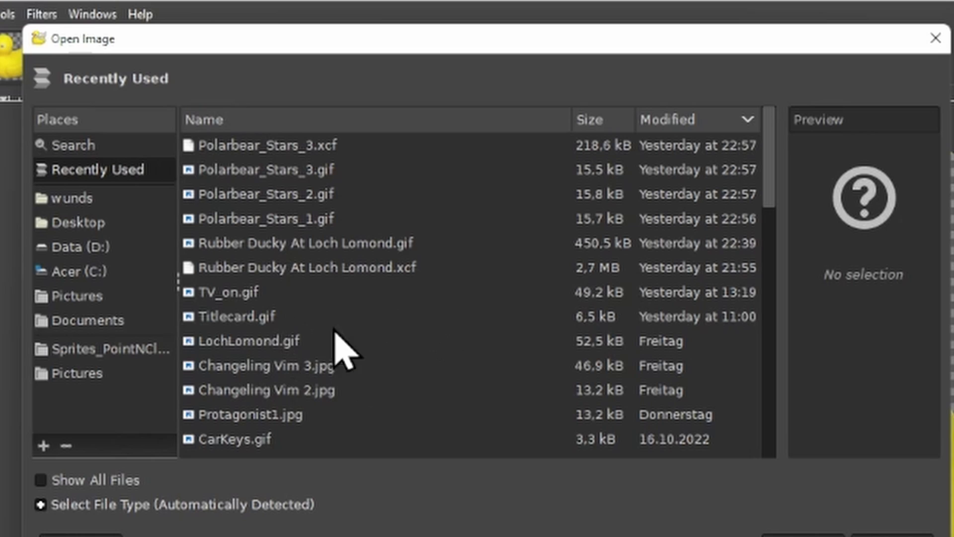
pyautogui.click(242, 346)
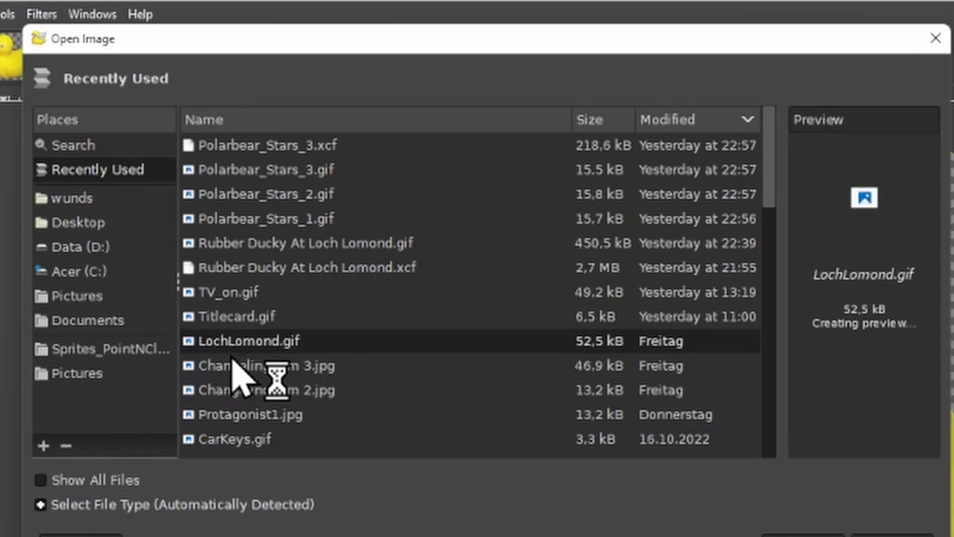
pyautogui.doubleClick(314, 347)
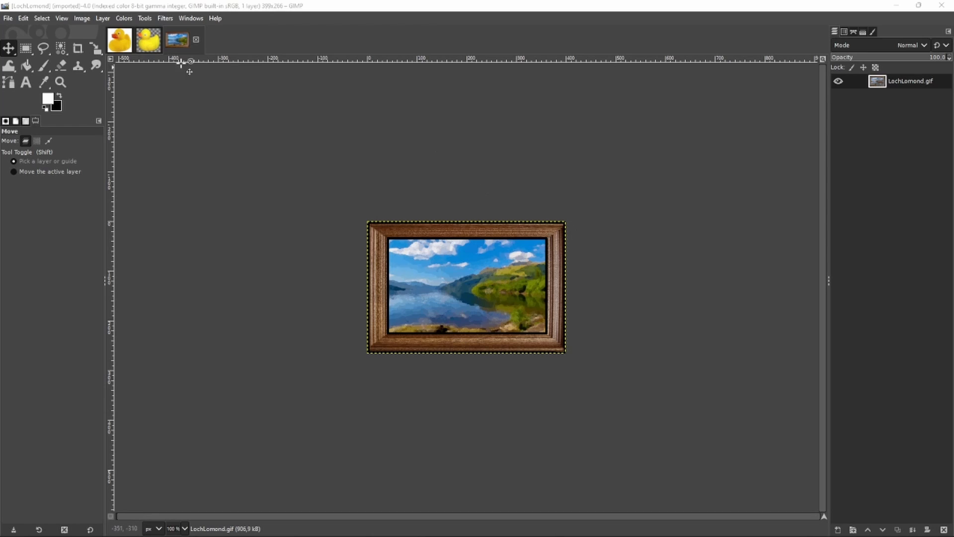
# - Drag LochLomond.gif from the file explorer into the transparent duck image as a layer and move it up and right
pyautogui.click(148, 40)
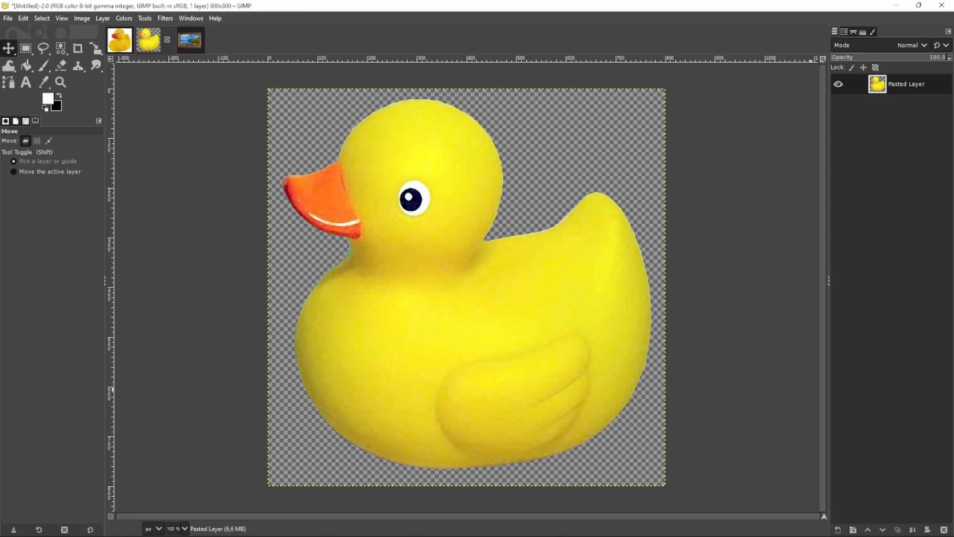
pyautogui.moveTo(150, 535)
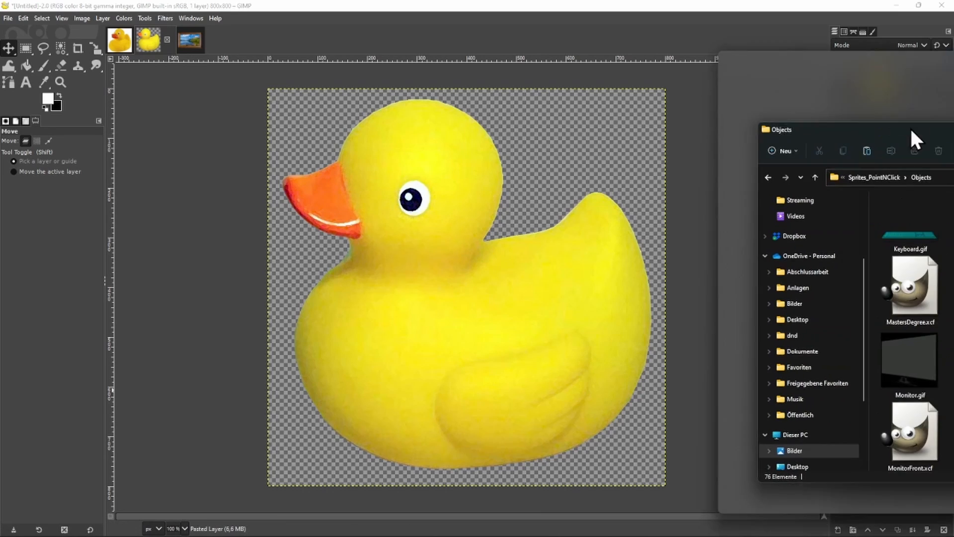
pyautogui.moveTo(911, 127); pyautogui.dragTo(751, 115)
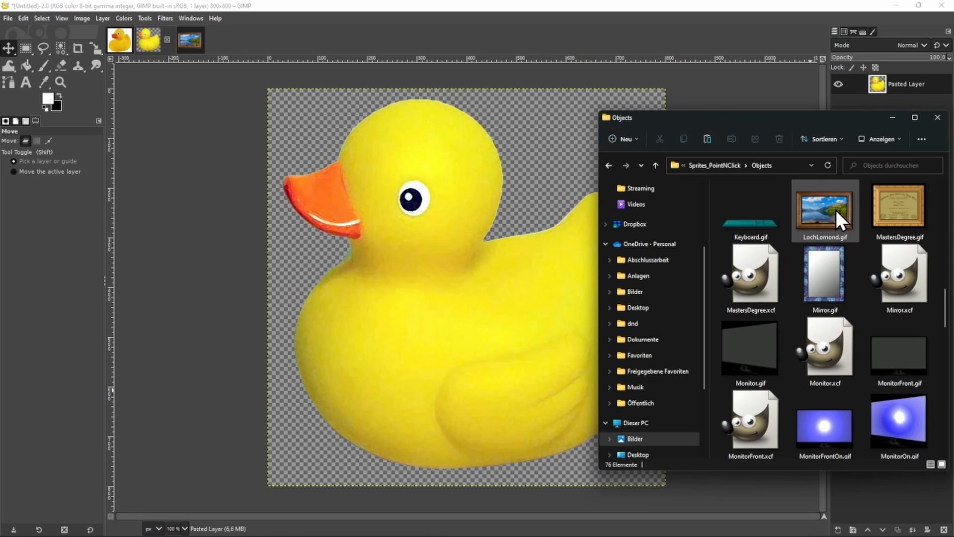
pyautogui.moveTo(836, 210); pyautogui.dragTo(513, 252)
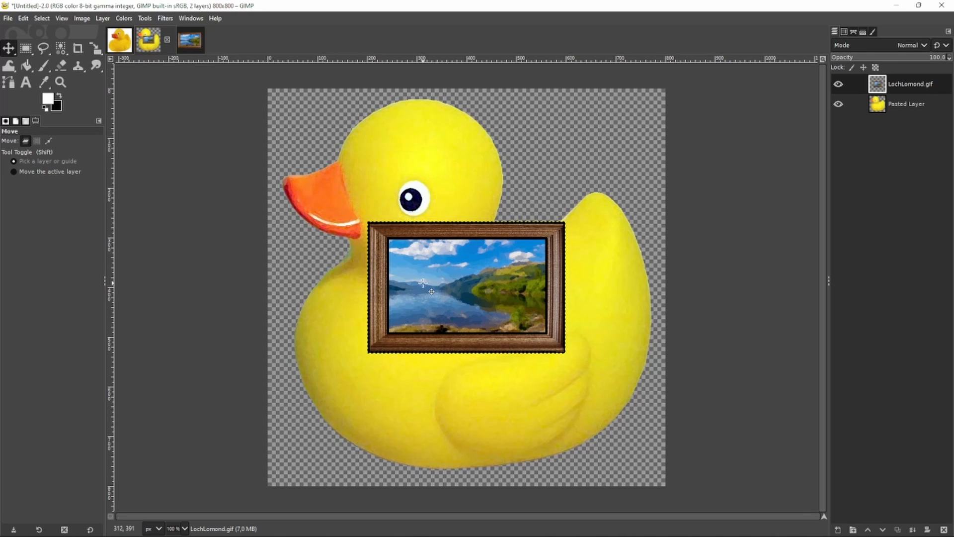
pyautogui.moveTo(422, 282); pyautogui.dragTo(393, 301)
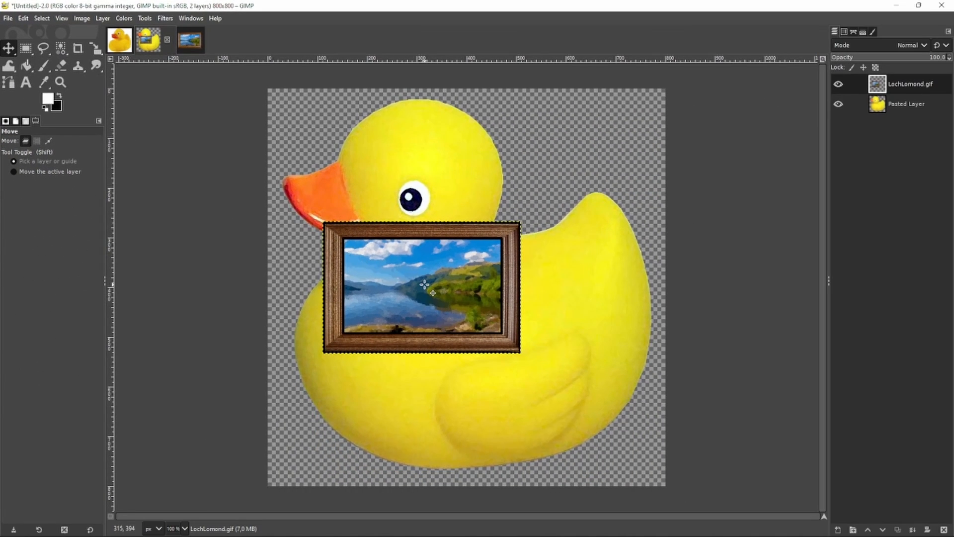
pyautogui.moveTo(424, 285); pyautogui.dragTo(546, 182)
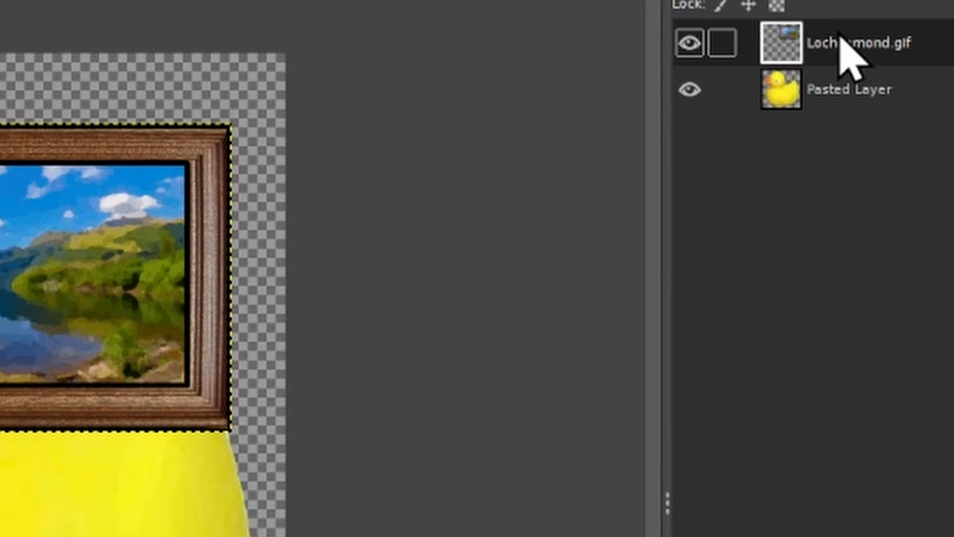
# - Delete the LochLomond.gif layer
pyautogui.rightClick(841, 39)
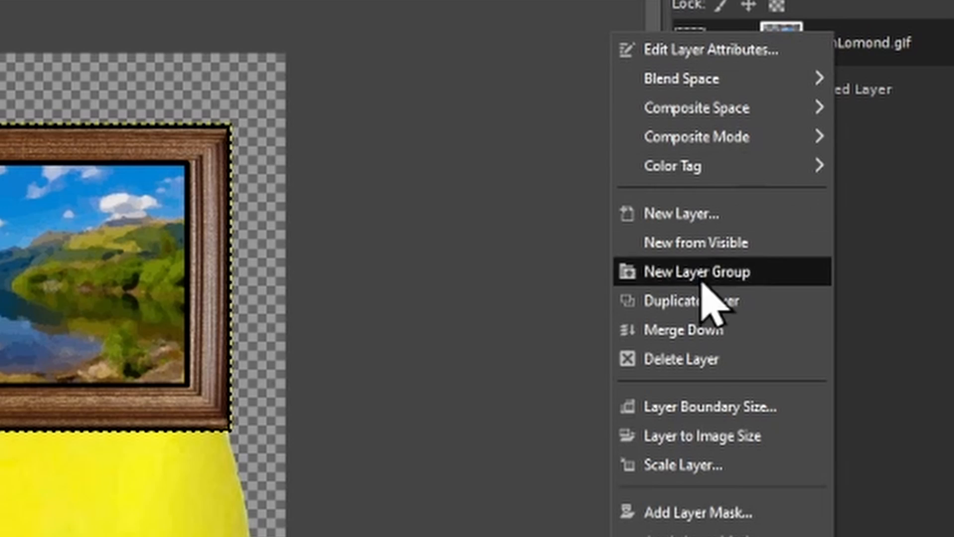
pyautogui.click(687, 365)
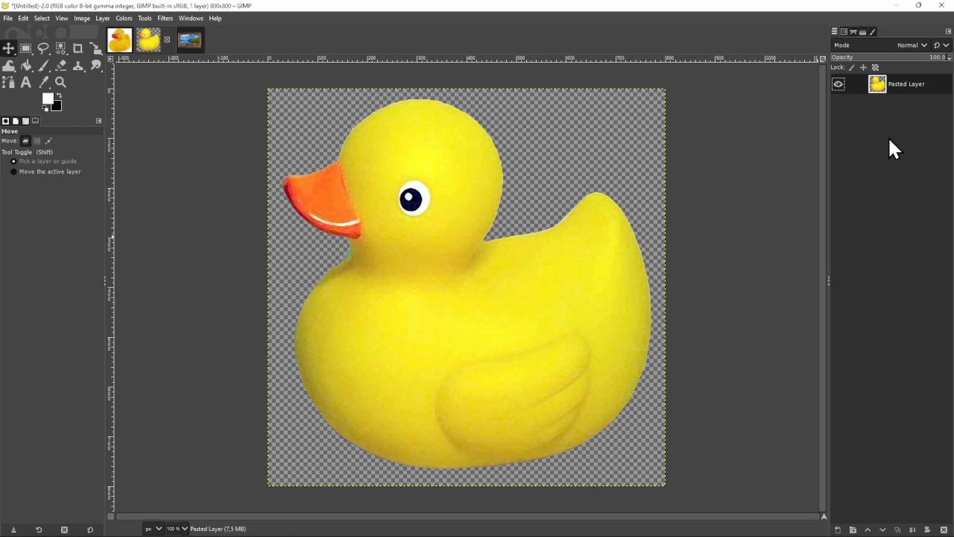
# - Clear the duck layer's contents, undo the clear, and redo it
pyautogui.press('Delete')
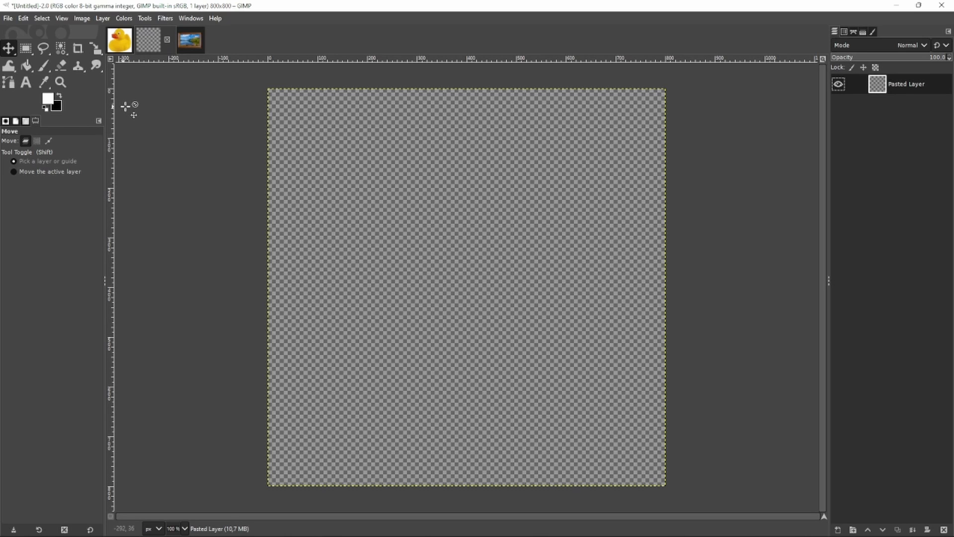
pyautogui.click(23, 18)
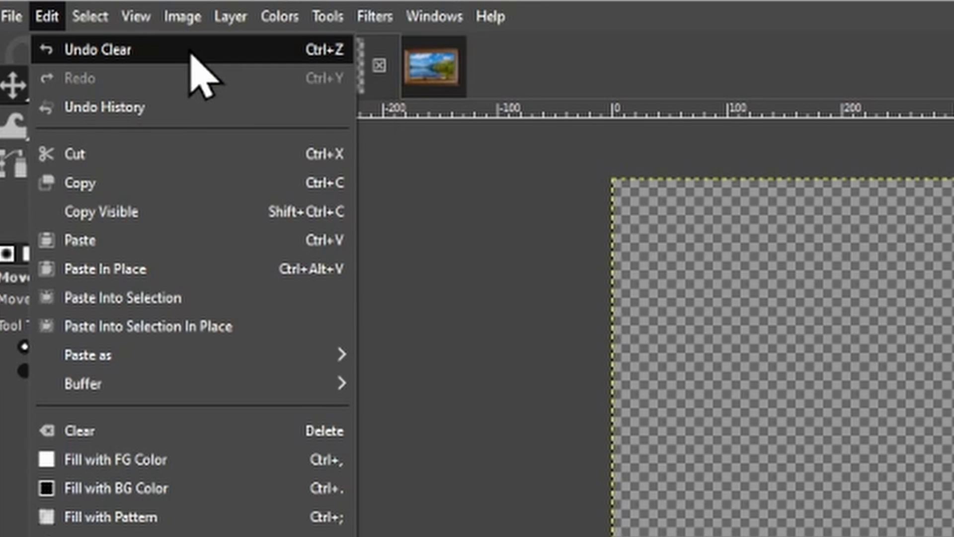
pyautogui.click(192, 53)
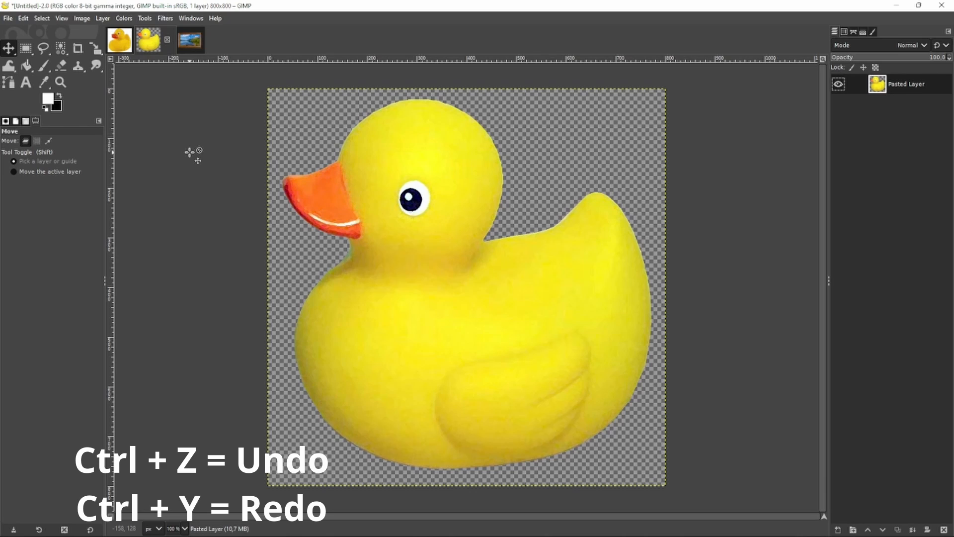
pyautogui.hotkey('ctrl', 'y')
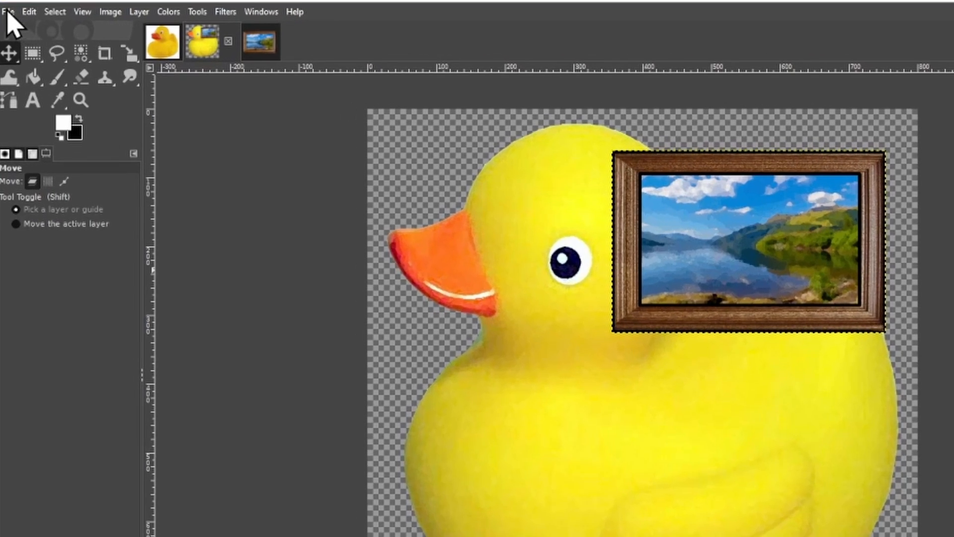
# - Open Save As and create a new folder named GIMP Projects inside Documents
pyautogui.click(8, 11)
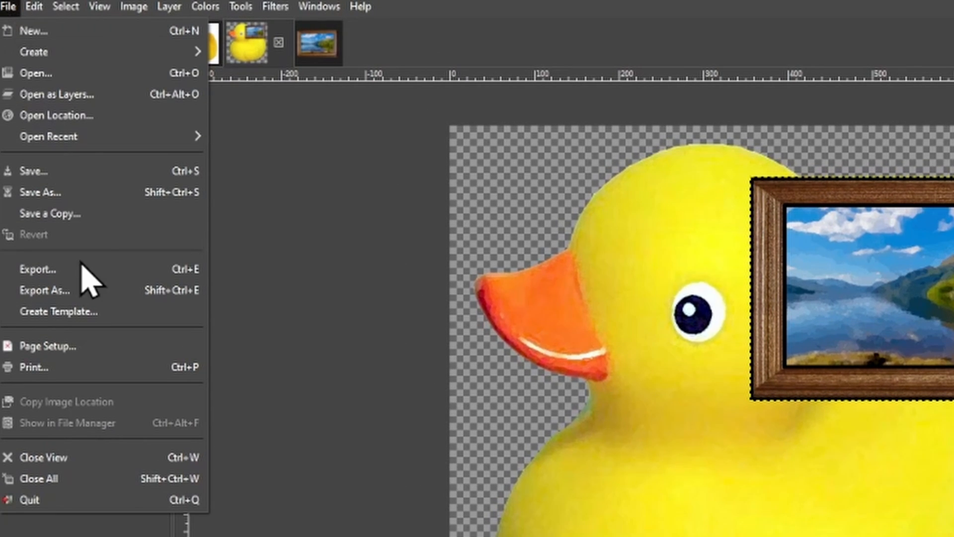
pyautogui.click(82, 192)
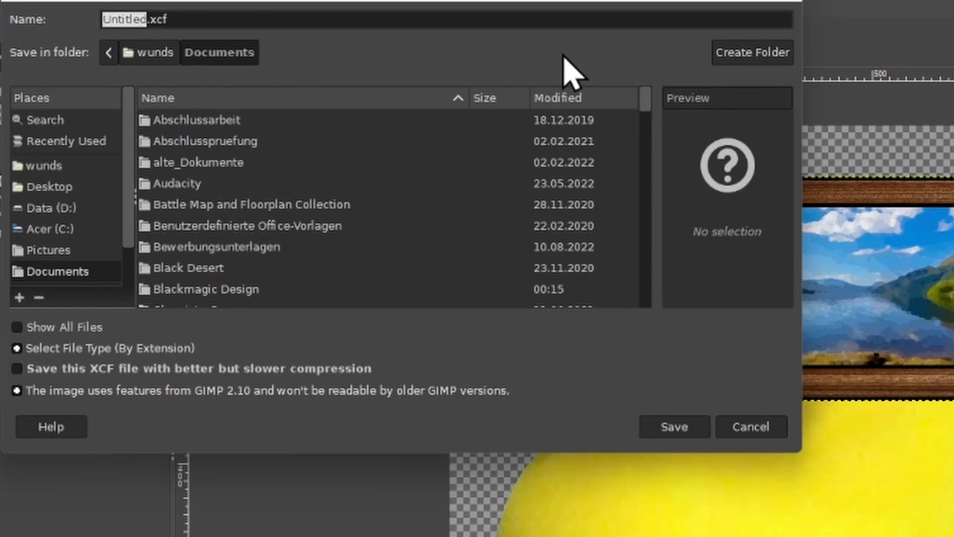
pyautogui.click(742, 59)
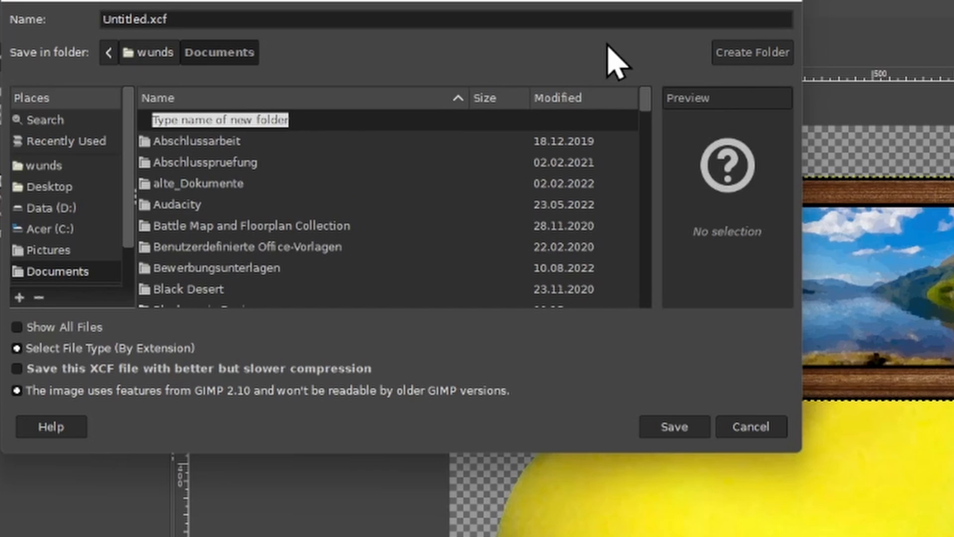
pyautogui.write('GIMP')
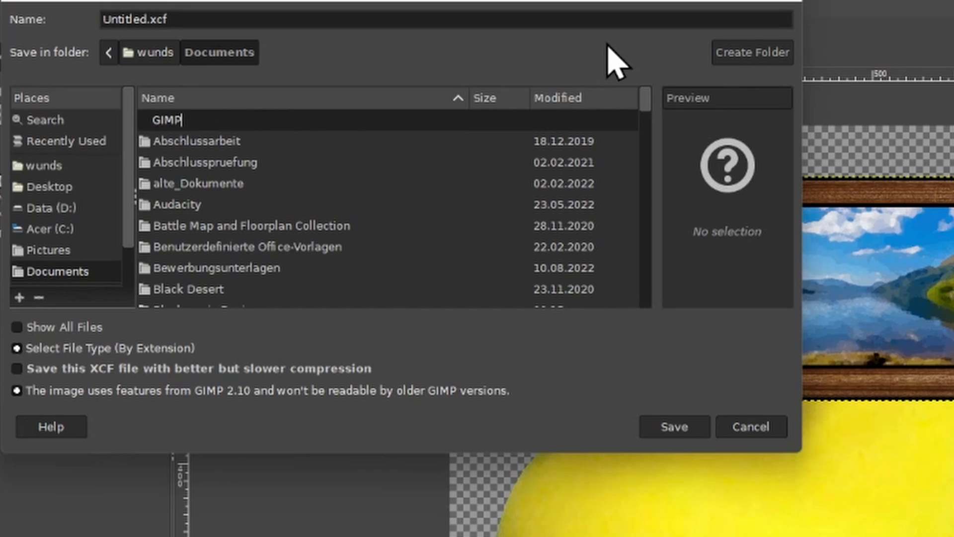
pyautogui.write(' Projects')
pyautogui.press('Return')
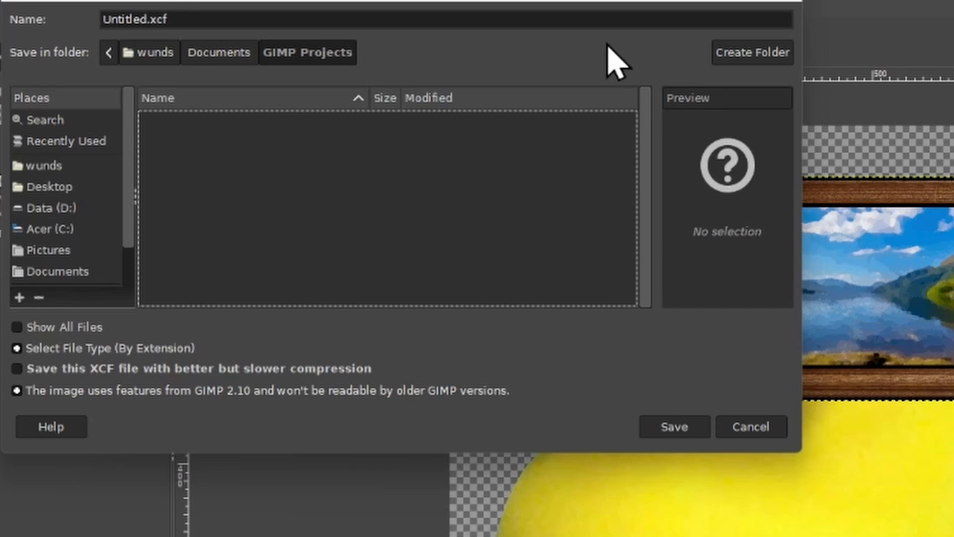
# - Save the image as Rubber Ducky Behind Loch Lomond.xcf in the GIMP Projects folder
pyautogui.doubleClick(130, 19)
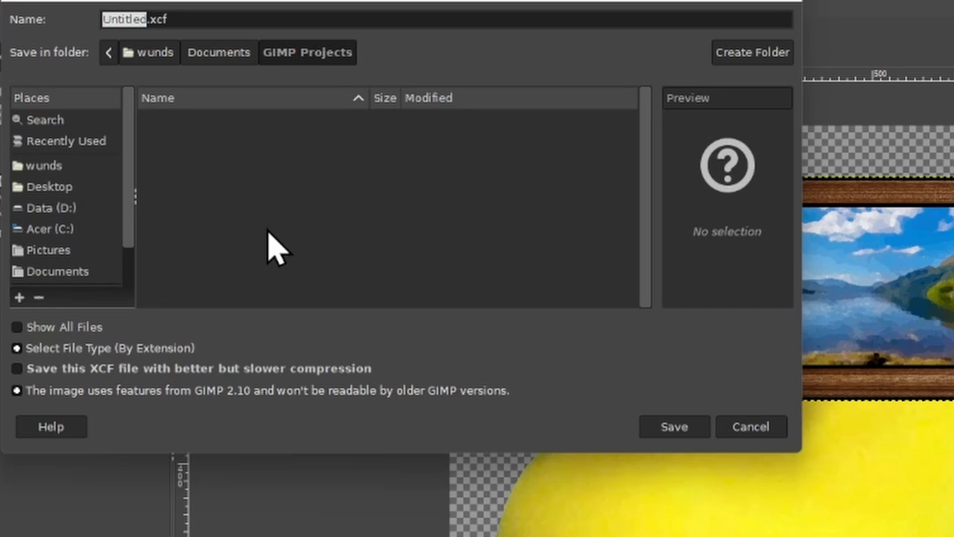
pyautogui.write('Rubber D')
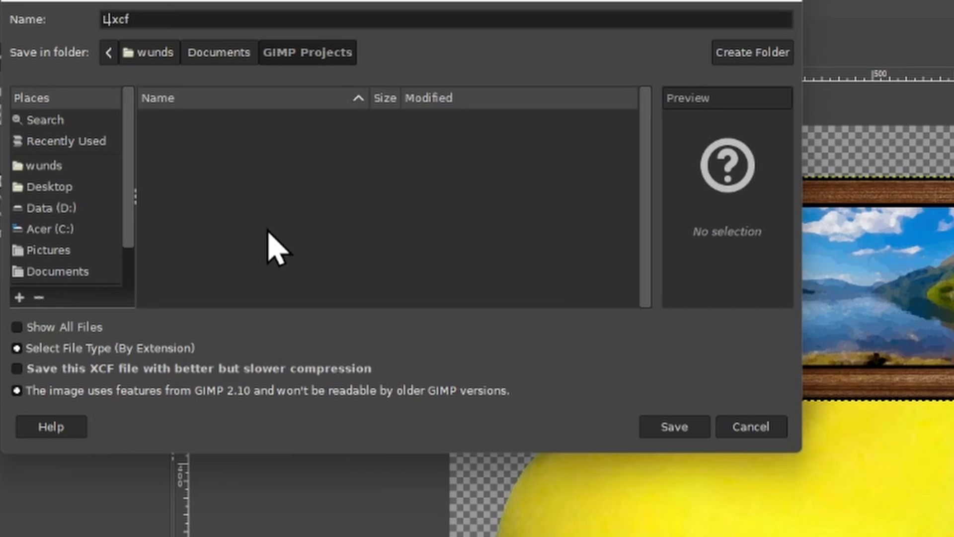
pyautogui.write('ucky Behind L')
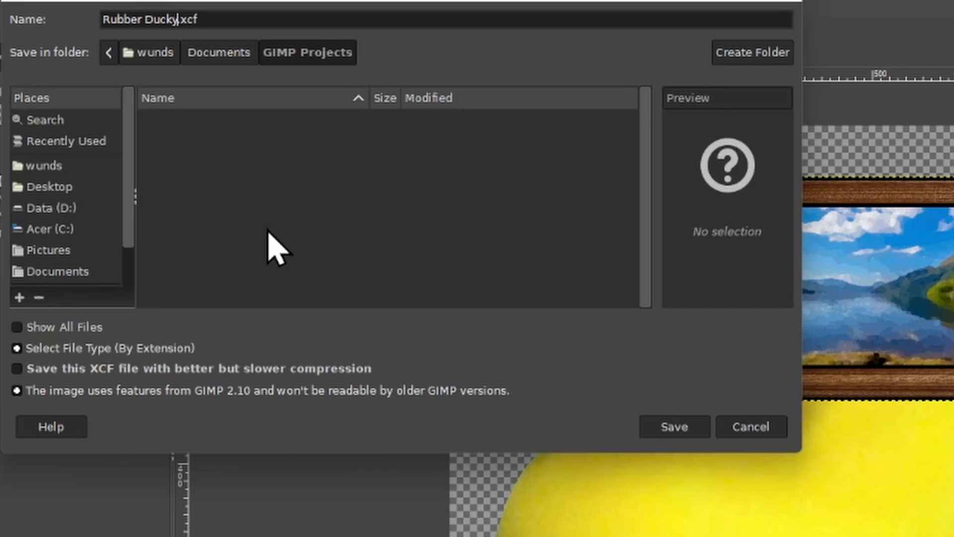
pyautogui.write('och Lomond')
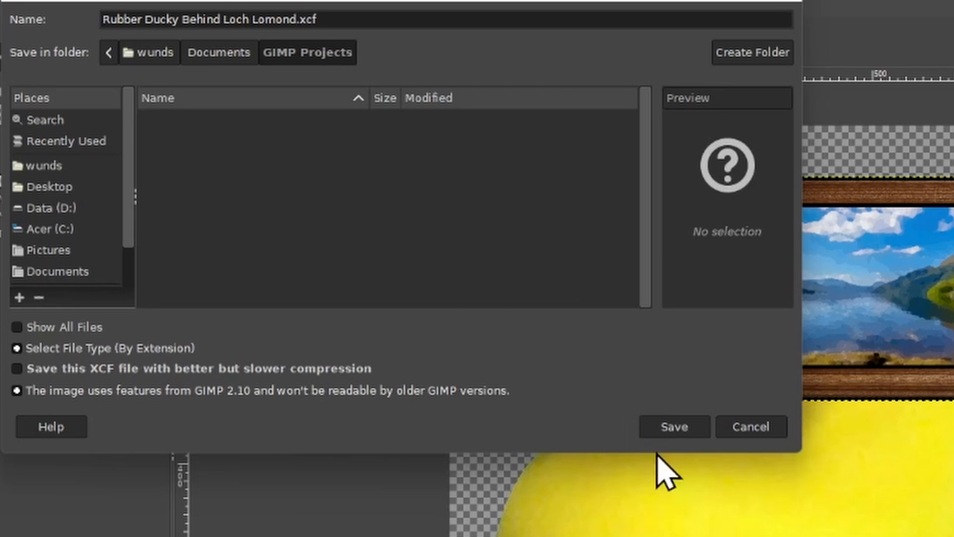
pyautogui.click(666, 430)
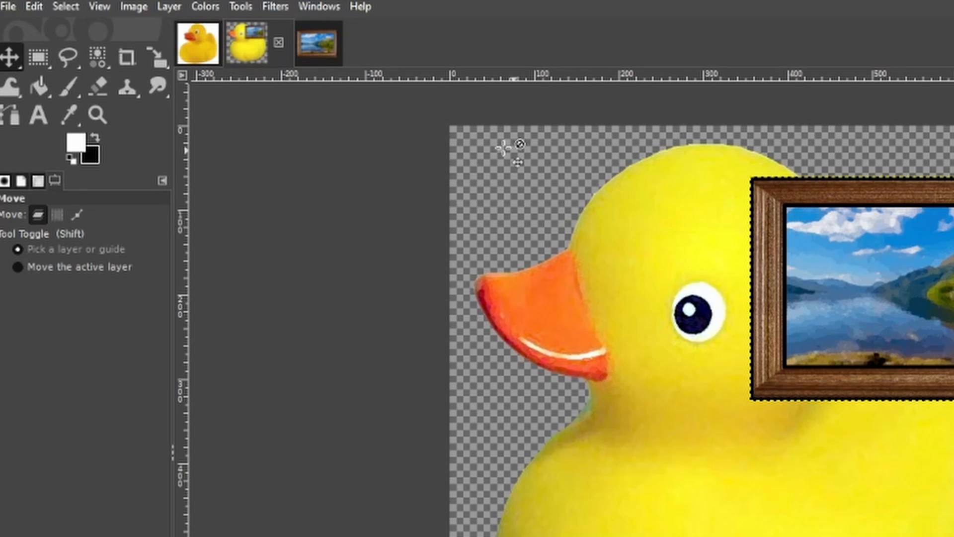
pyautogui.click(8, 7)
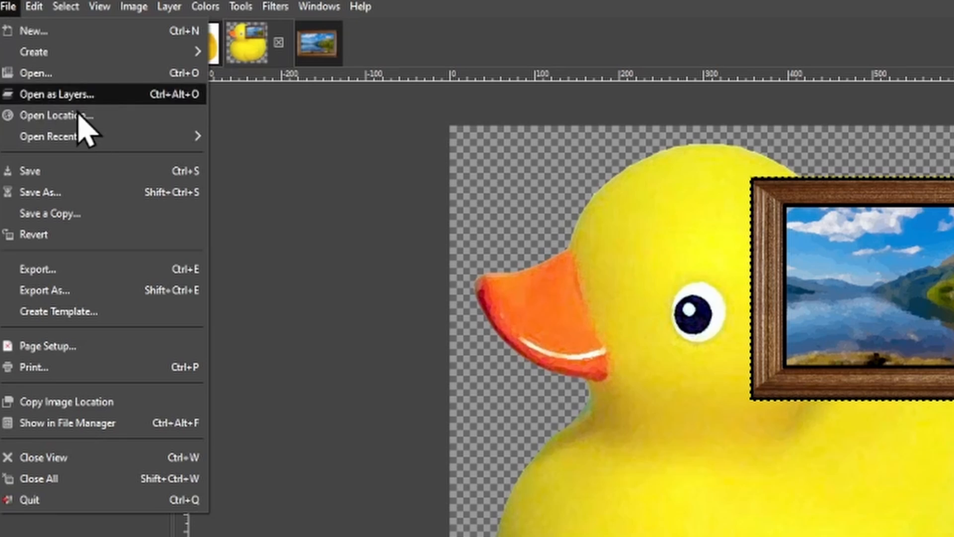
pyautogui.moveTo(97, 139)
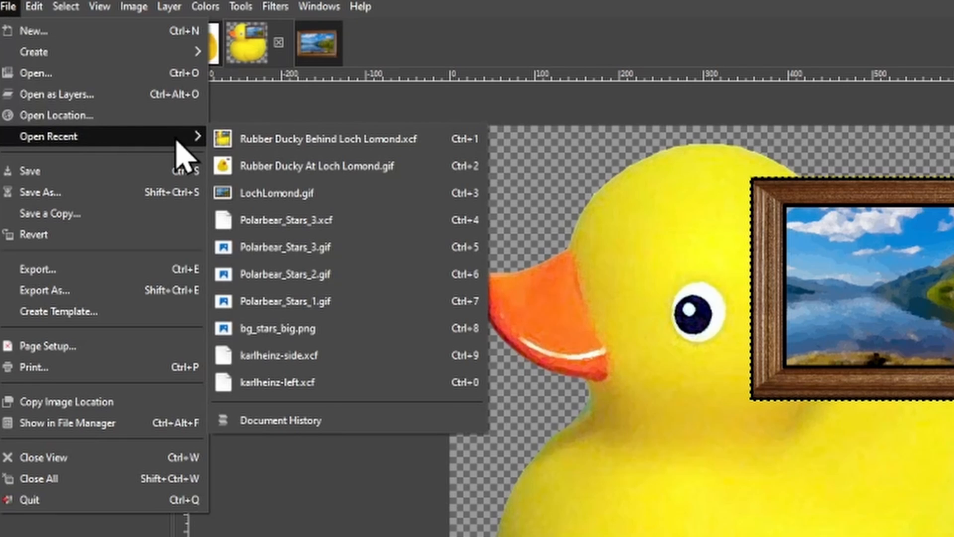
pyautogui.moveTo(445, 140)
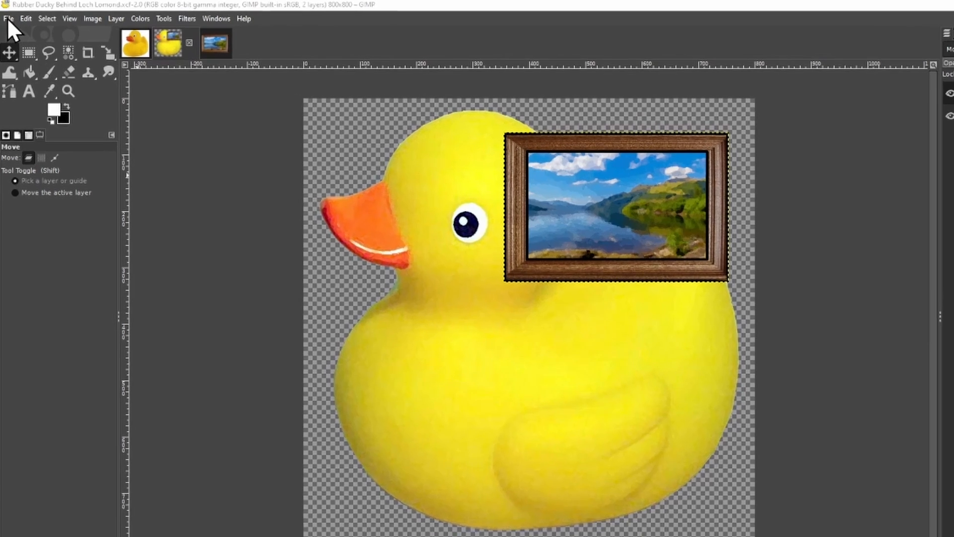
# - Open Export As and try the png and bmp extensions before setting the name back to Rubber Ducky Behind Loch Lomond.gif
pyautogui.click(7, 18)
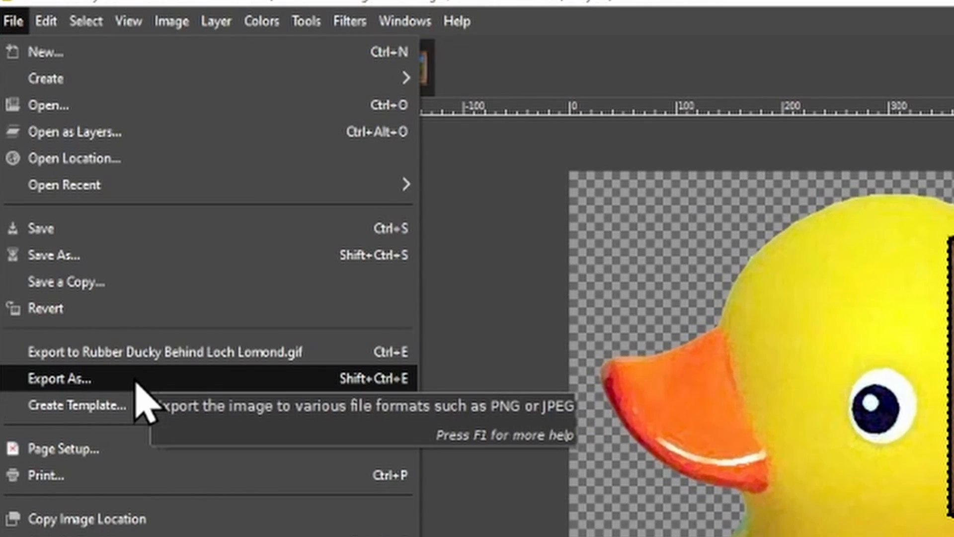
pyautogui.click(99, 377)
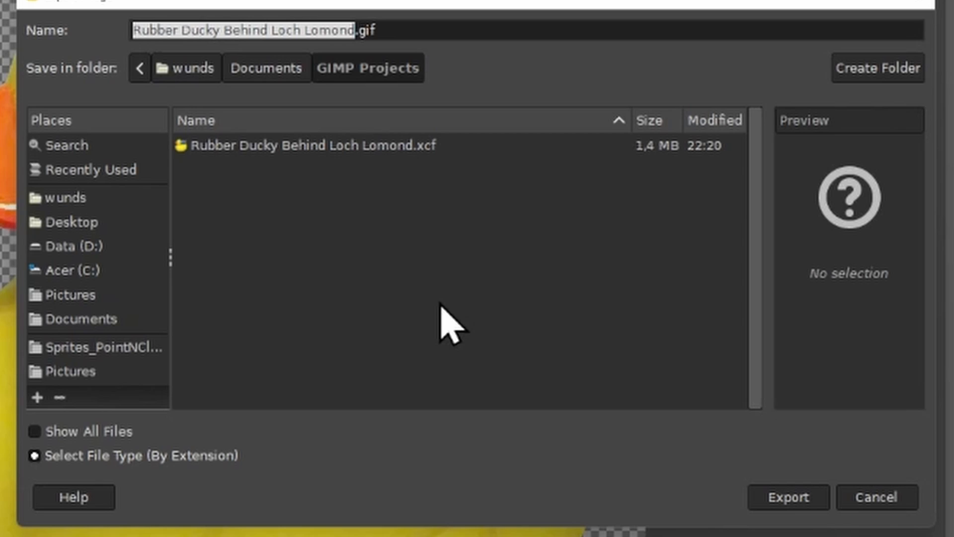
pyautogui.click(423, 30)
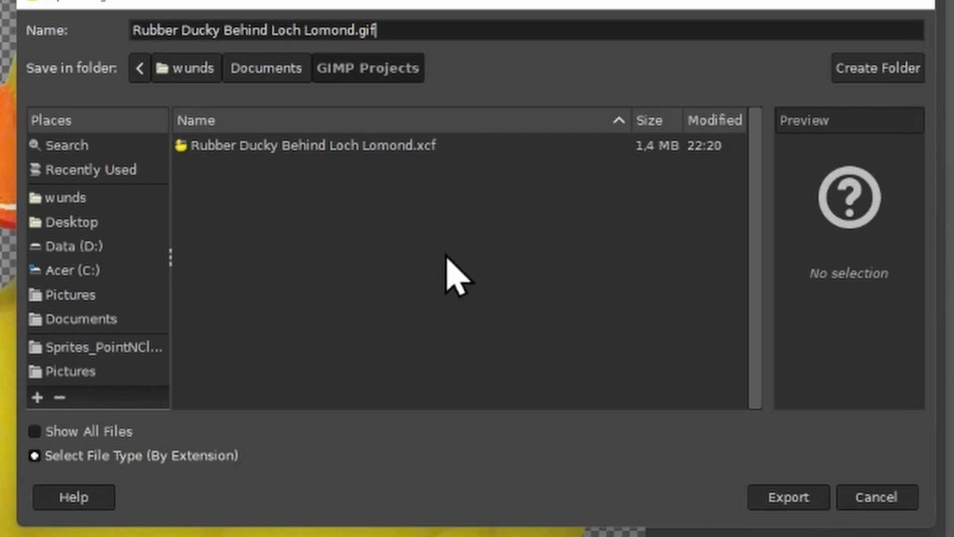
pyautogui.press('BackSpace')
pyautogui.press('BackSpace')
pyautogui.press('BackSpace')
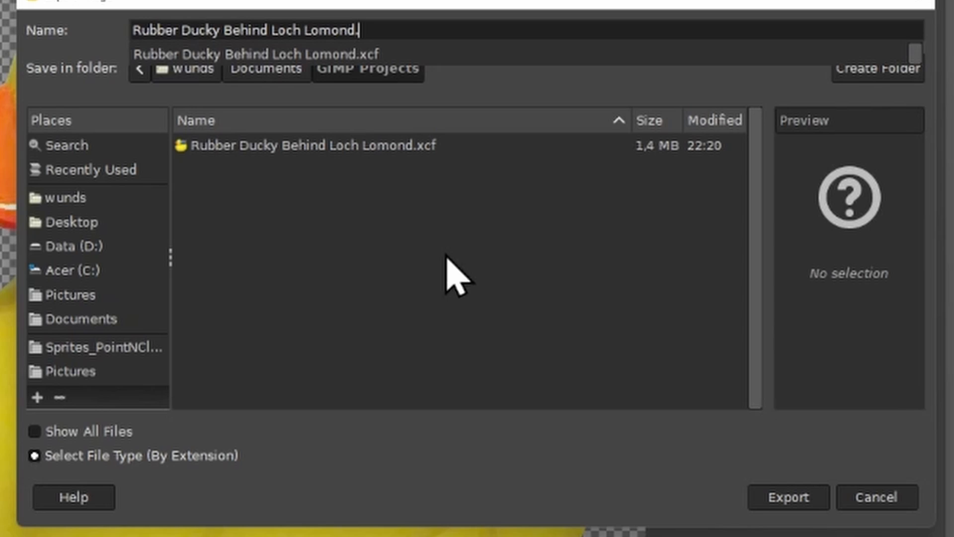
pyautogui.write('gif')
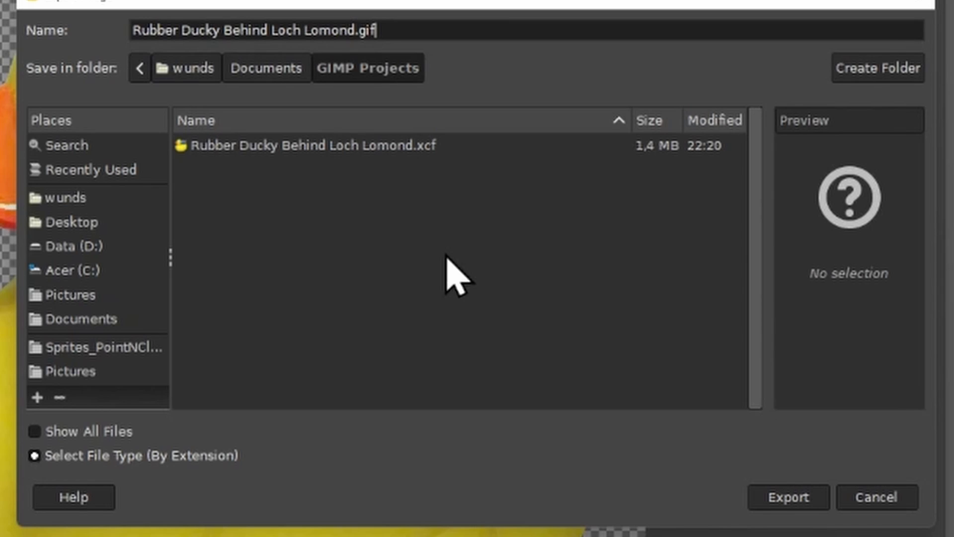
pyautogui.press('BackSpace')
pyautogui.write('png')
pyautogui.press('BackSpace')
pyautogui.press('BackSpace')
pyautogui.press('BackSpace')
pyautogui.write('bmp')
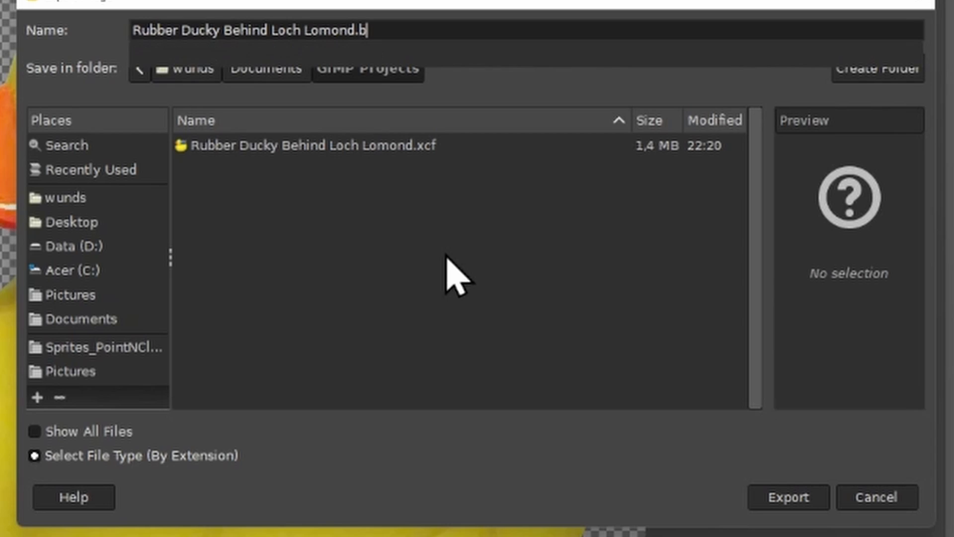
pyautogui.press('BackSpace')
pyautogui.press('BackSpace')
pyautogui.press('BackSpace')
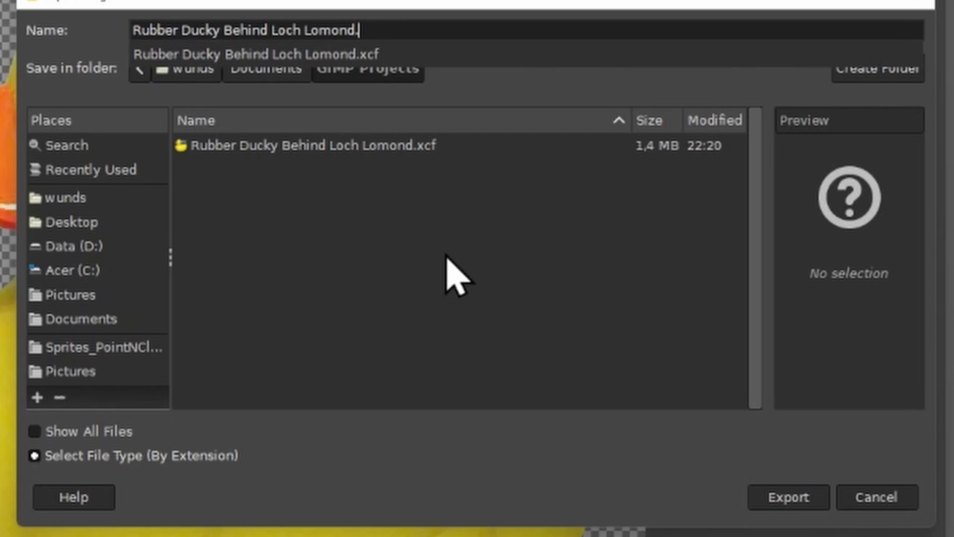
pyautogui.write('gif')
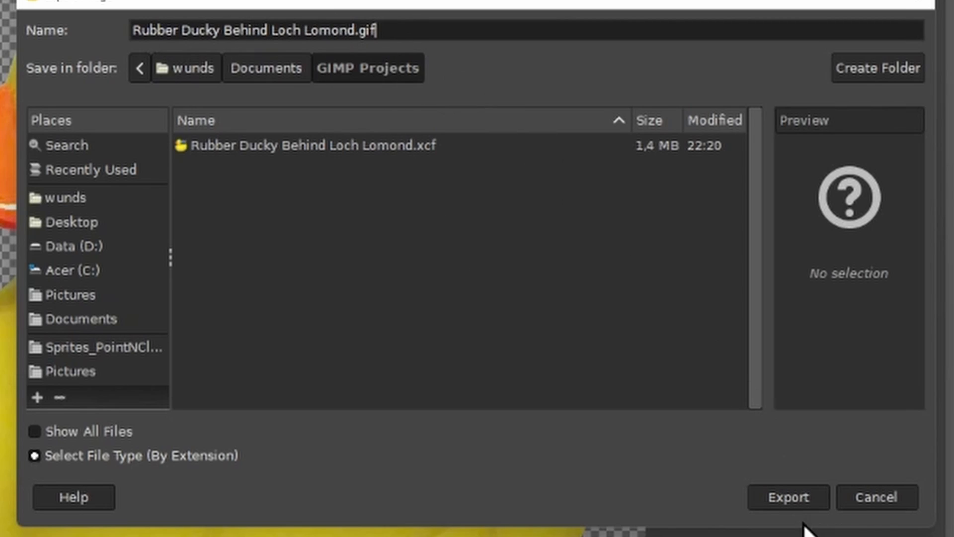
# - Export the image as a GIF with the default GIF options
pyautogui.click(776, 503)
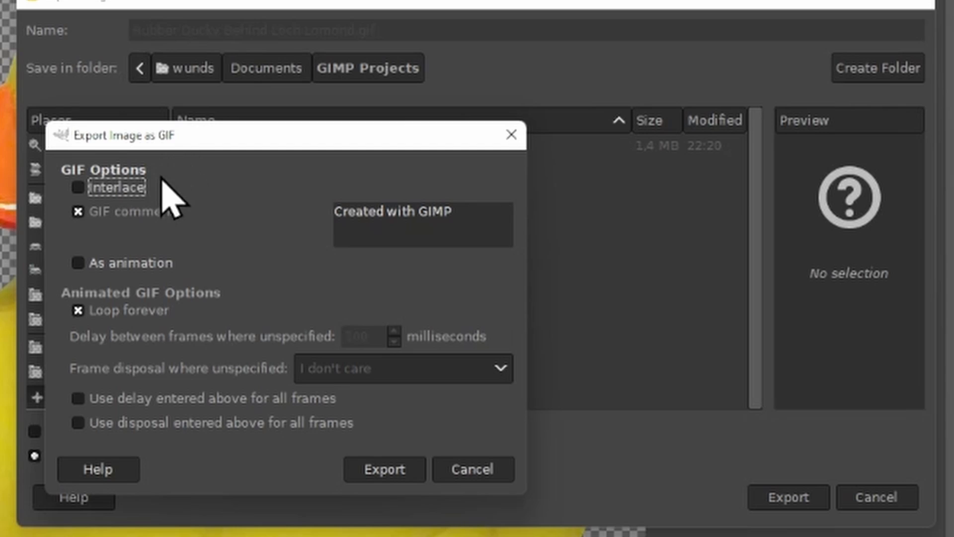
pyautogui.click(365, 470)
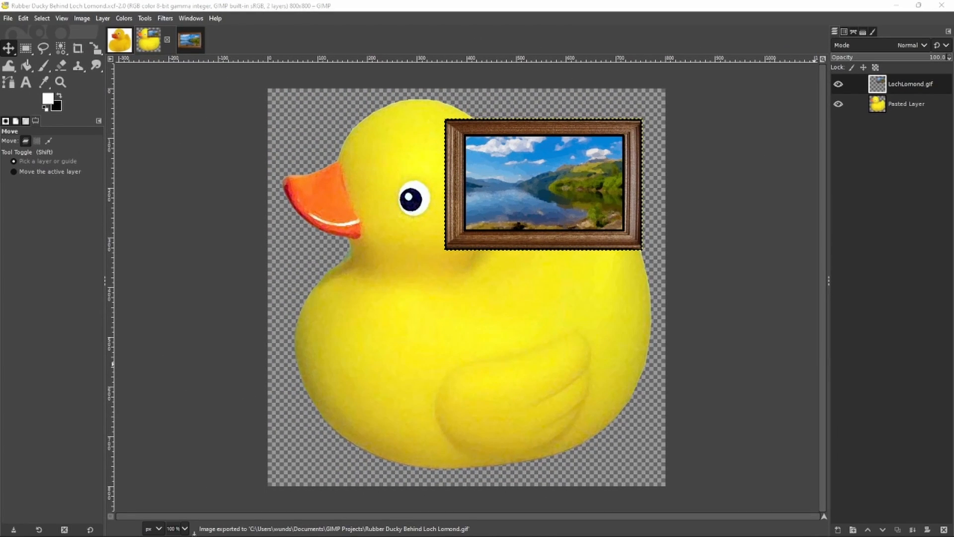
# - Examine the exported GIF and XCF files in the GIMP Projects folder of the file explorer
pyautogui.moveTo(952, 80); pyautogui.dragTo(721, 114)
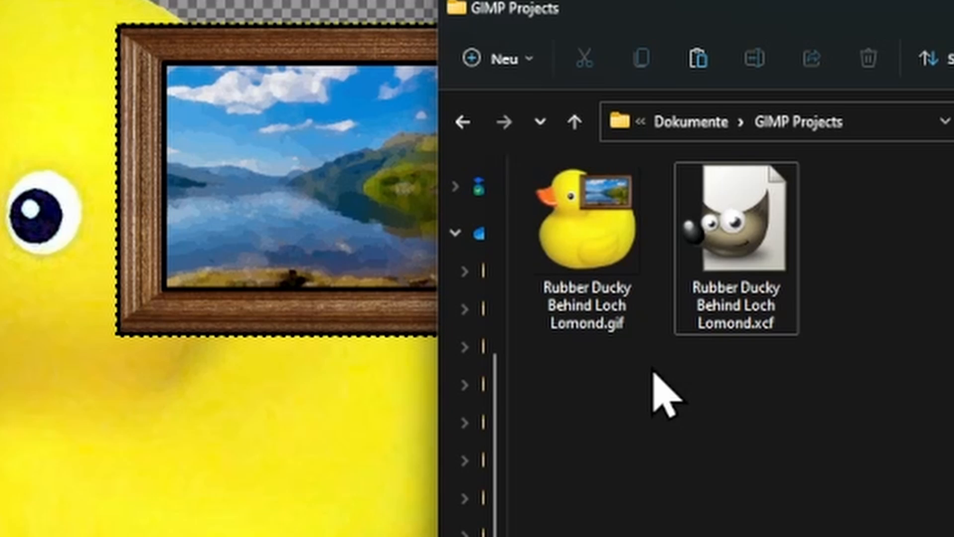
pyautogui.click(631, 288)
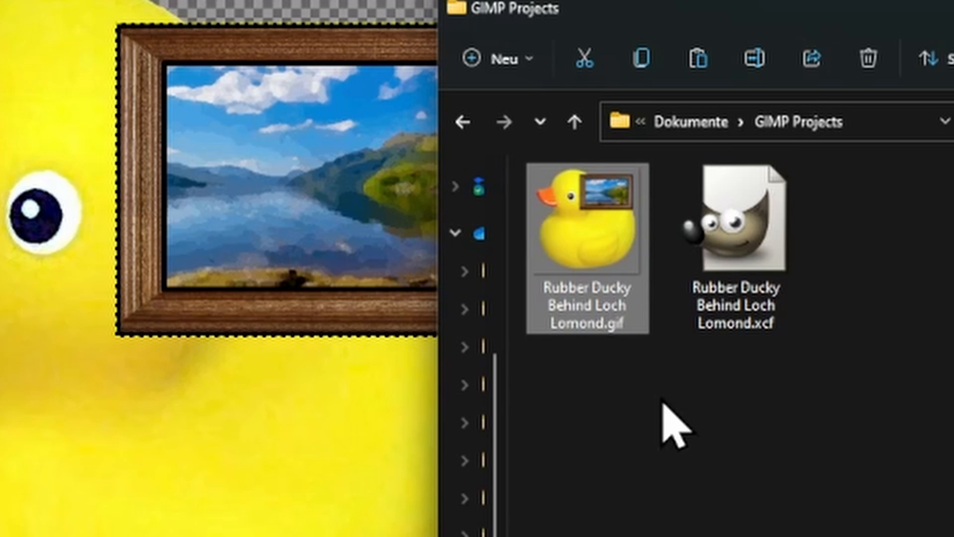
pyautogui.click(679, 460)
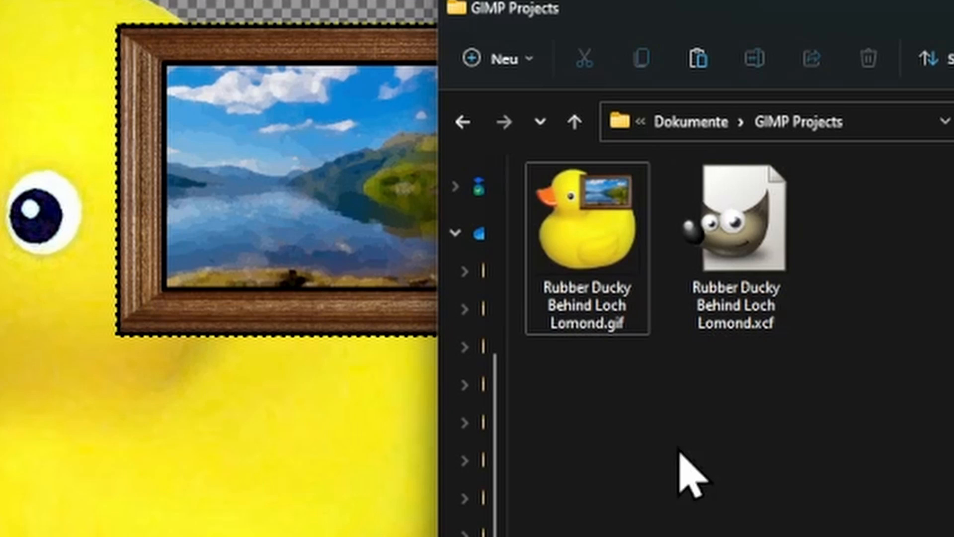
pyautogui.click(722, 253)
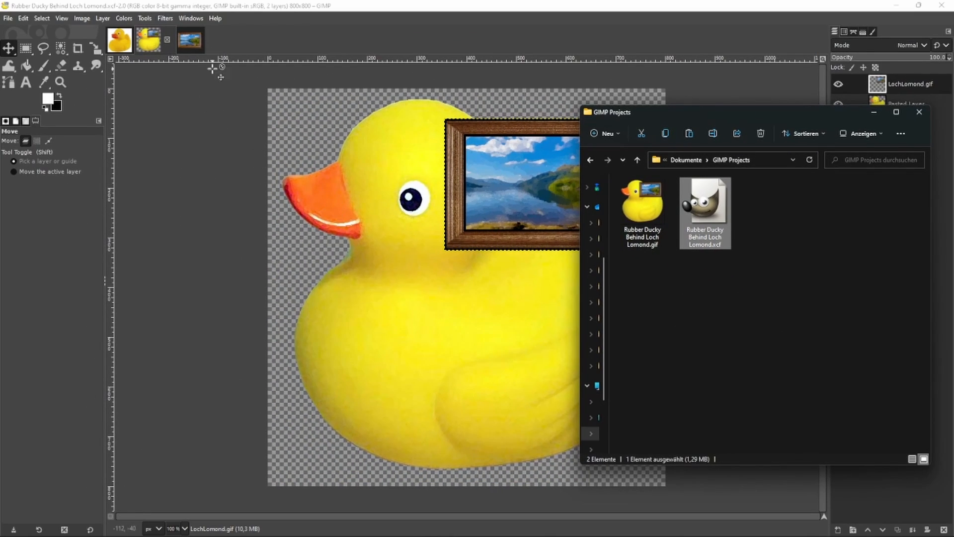
# - Open the exported Rubber Ducky Behind Loch Lomond.gif from the GIMP Projects folder
pyautogui.moveTo(213, 69); pyautogui.dragTo(237, 37)
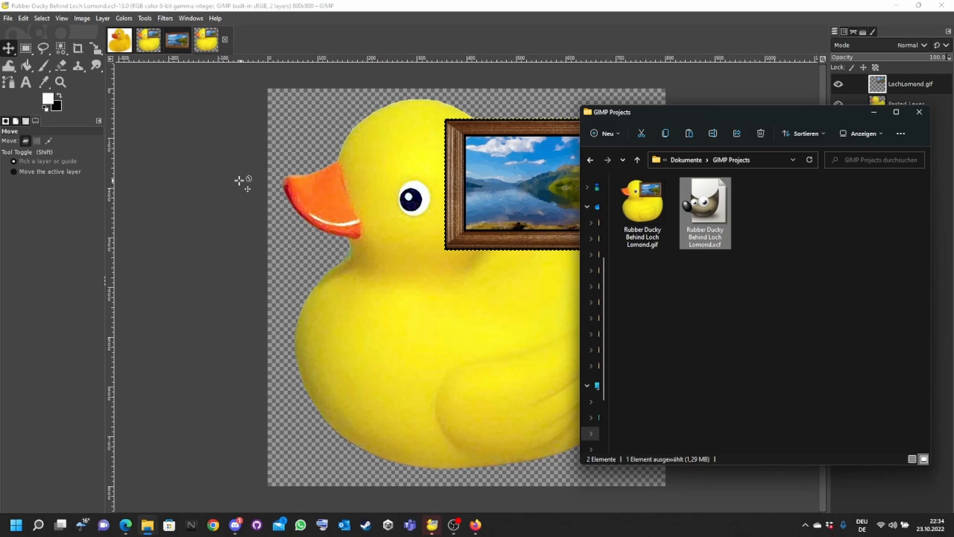
pyautogui.click(712, 270)
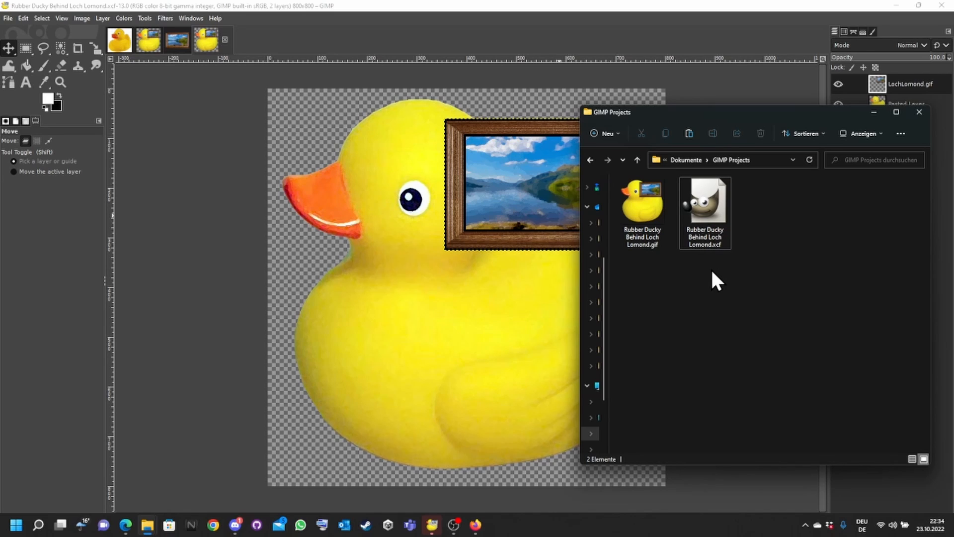
pyautogui.doubleClick(628, 210)
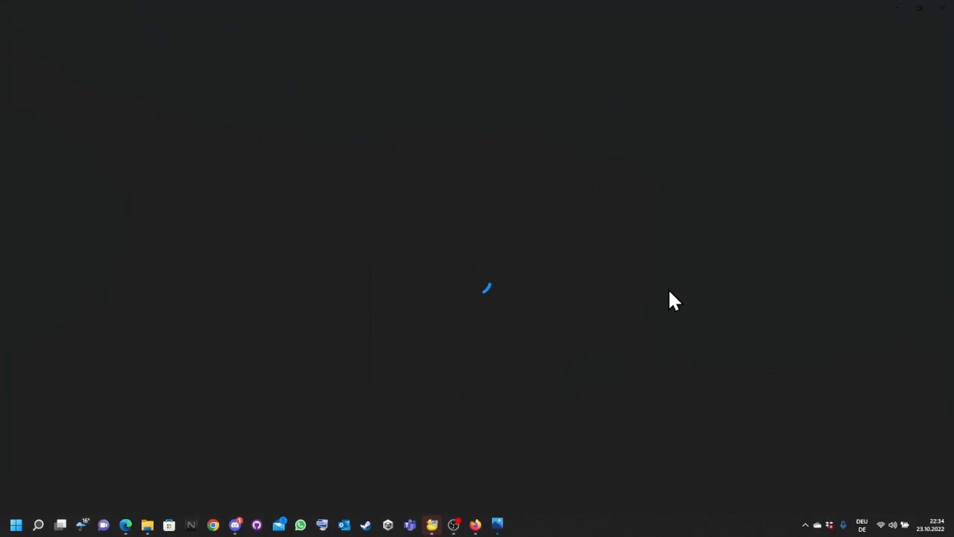